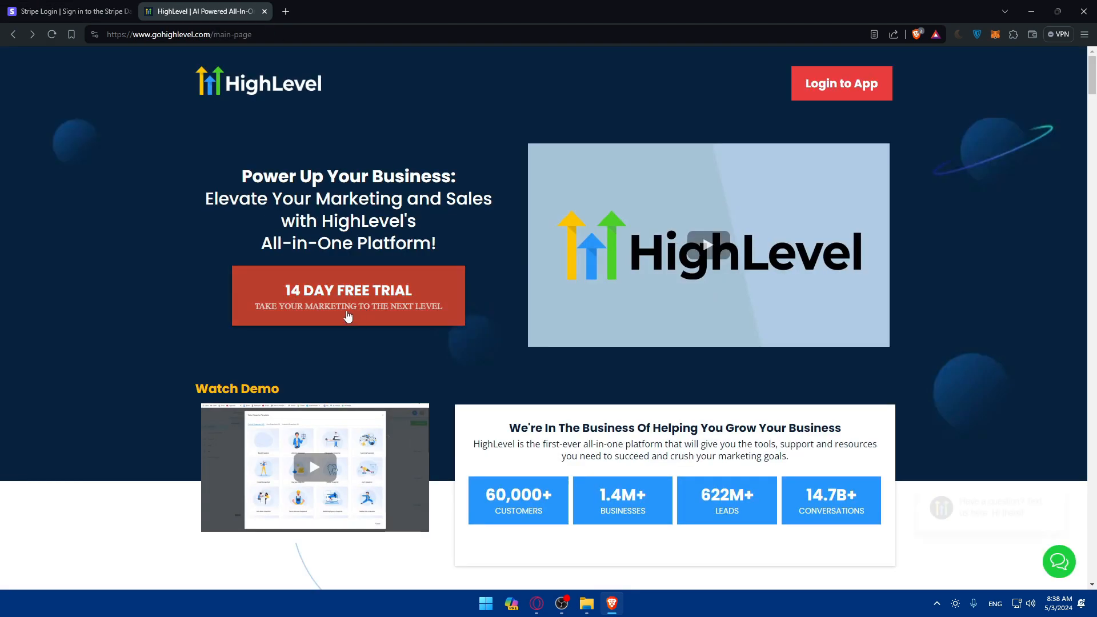
- Open HighLevel's 14-day free trial signup form to view its fields, and close it again
{"action": "left_click", "coordinate": [348, 316]}
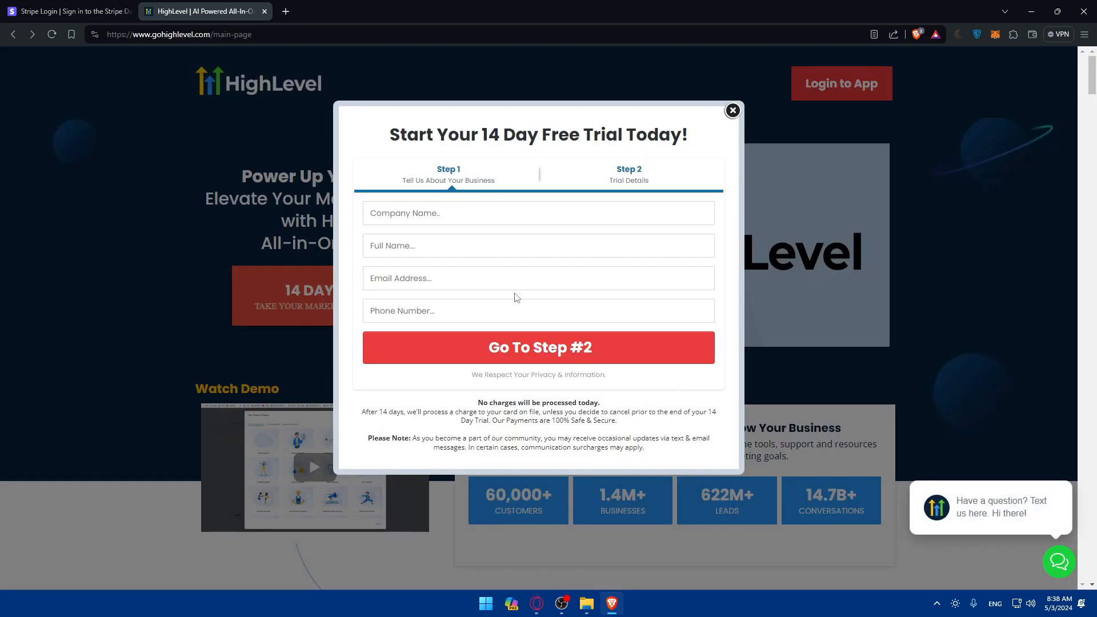
{"action": "left_click", "coordinate": [730, 112]}
- View the Stripe site's account registration form and return to the Stripe homepage
{"action": "left_click", "coordinate": [61, 11]}
{"action": "left_click", "coordinate": [505, 208]}
{"action": "left_click", "coordinate": [380, 241]}
{"action": "key", "text": "alt+Left"}
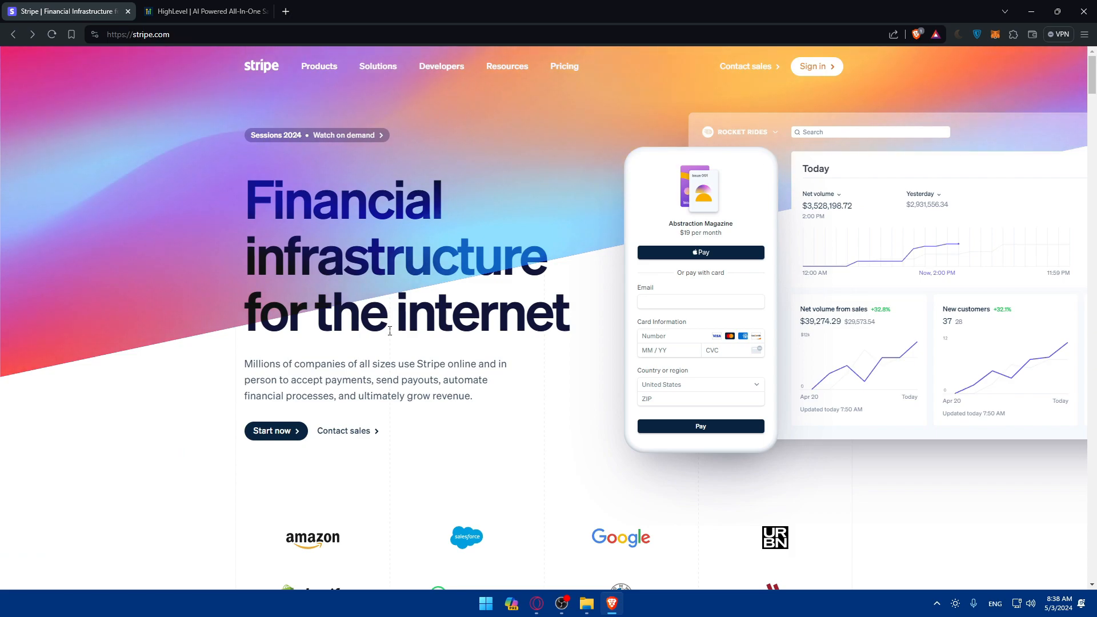
{"action": "left_click", "coordinate": [285, 434]}
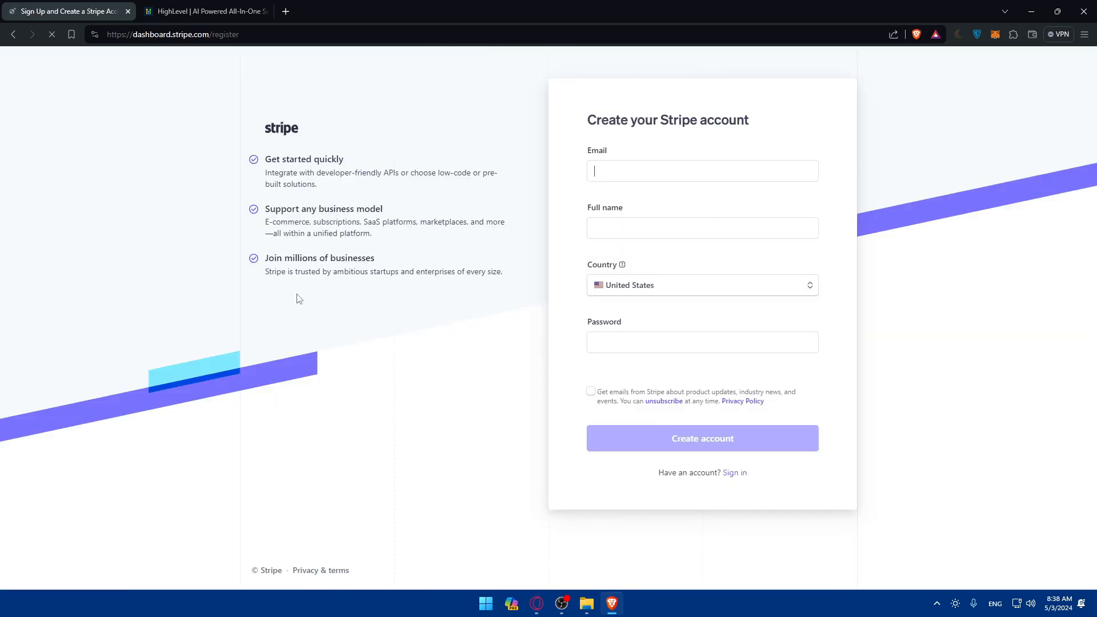
{"action": "key", "text": "alt+Left"}
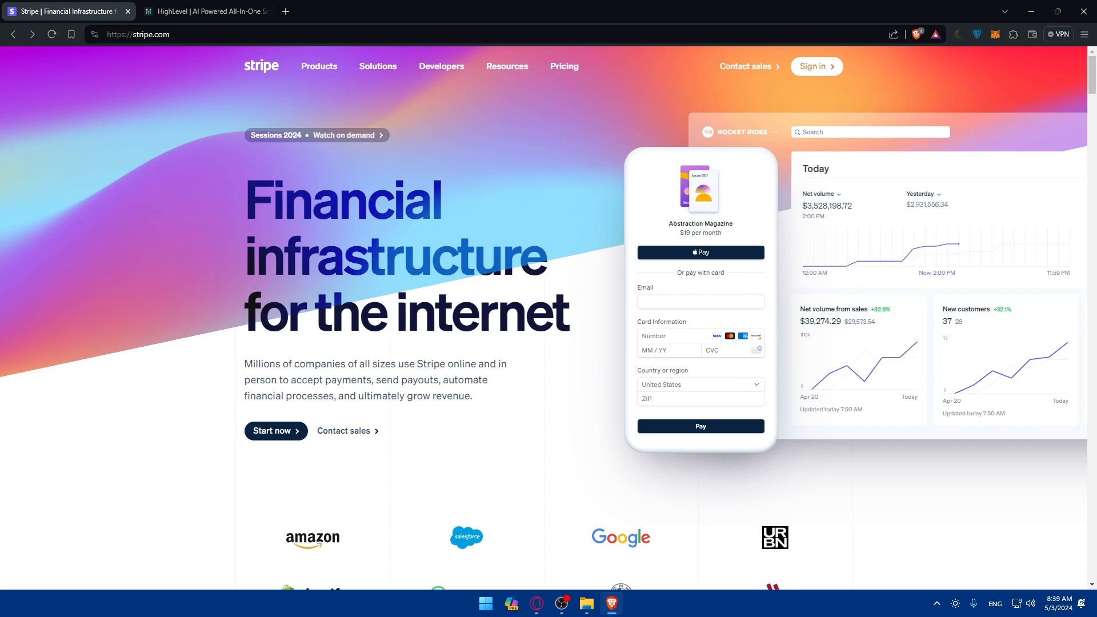
- Open zapier.com in a new browser tab
{"action": "left_click", "coordinate": [286, 11]}
{"action": "type", "text": "zapi"}
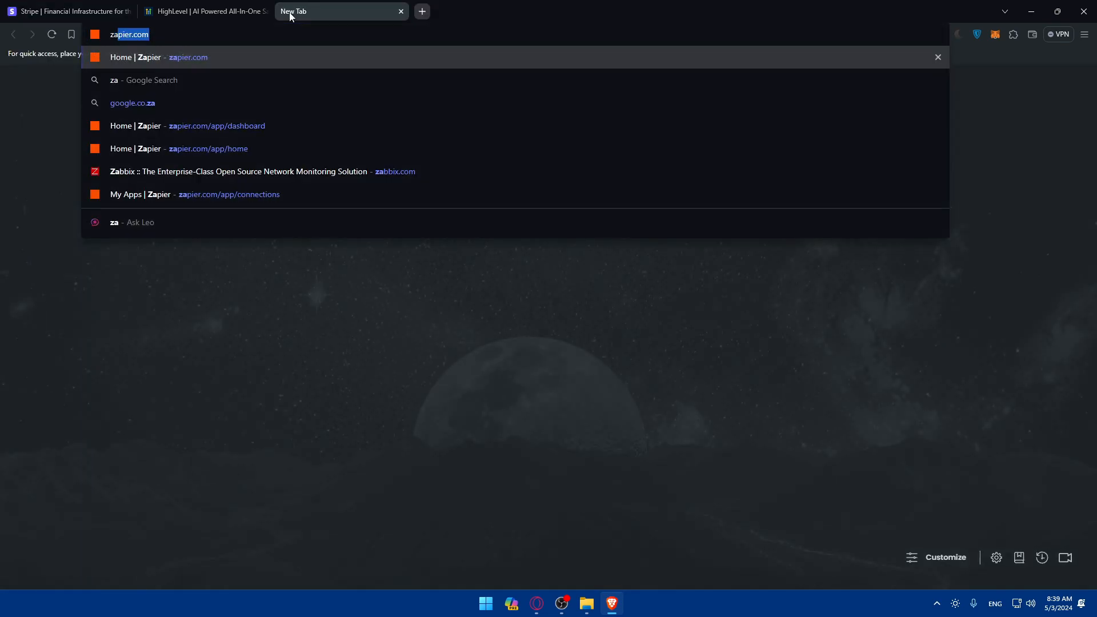
{"action": "type", "text": "er.com"}
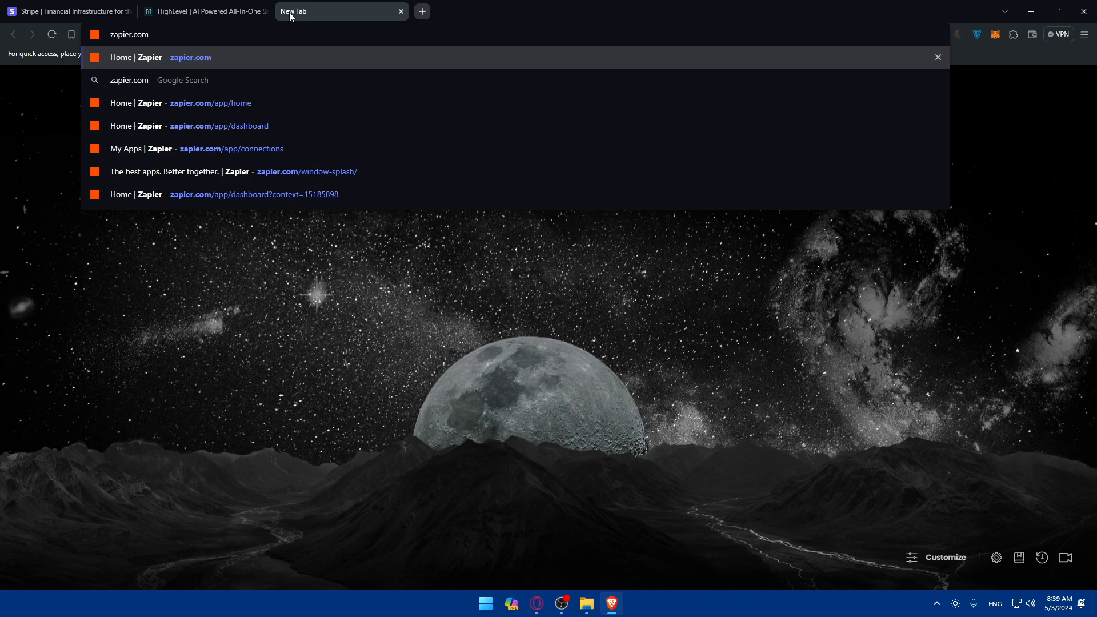
{"action": "key", "text": "Return"}
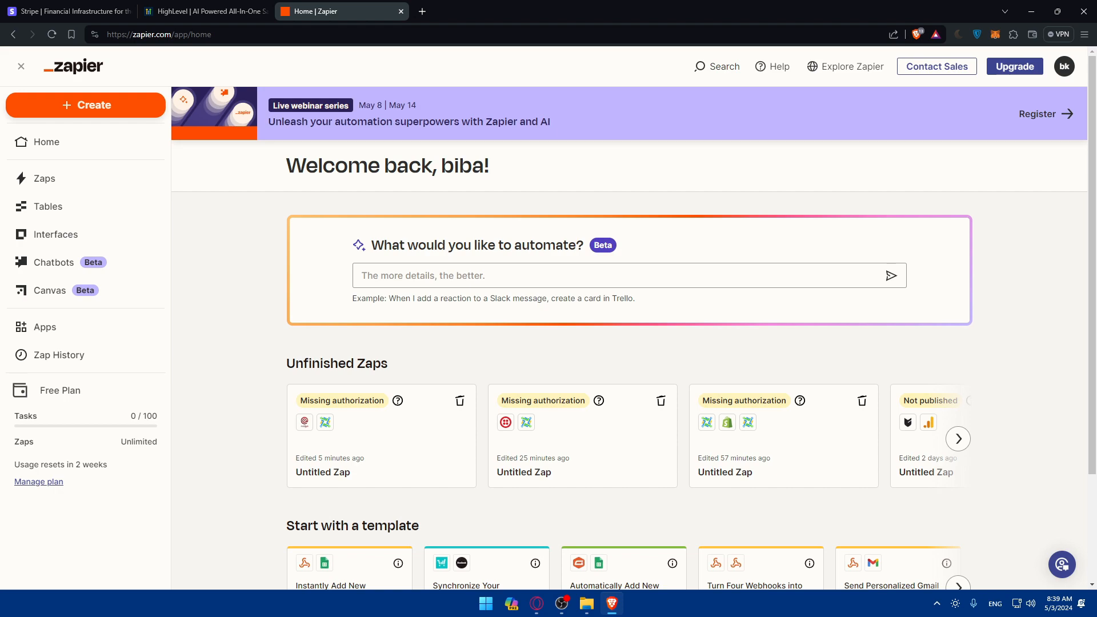
- View Zapier's login and sign-up pages in a separate private window, and close that window
{"action": "key", "text": "ctrl+shift+n"}
{"action": "type", "text": "zapier"}
{"action": "key", "text": "Return"}
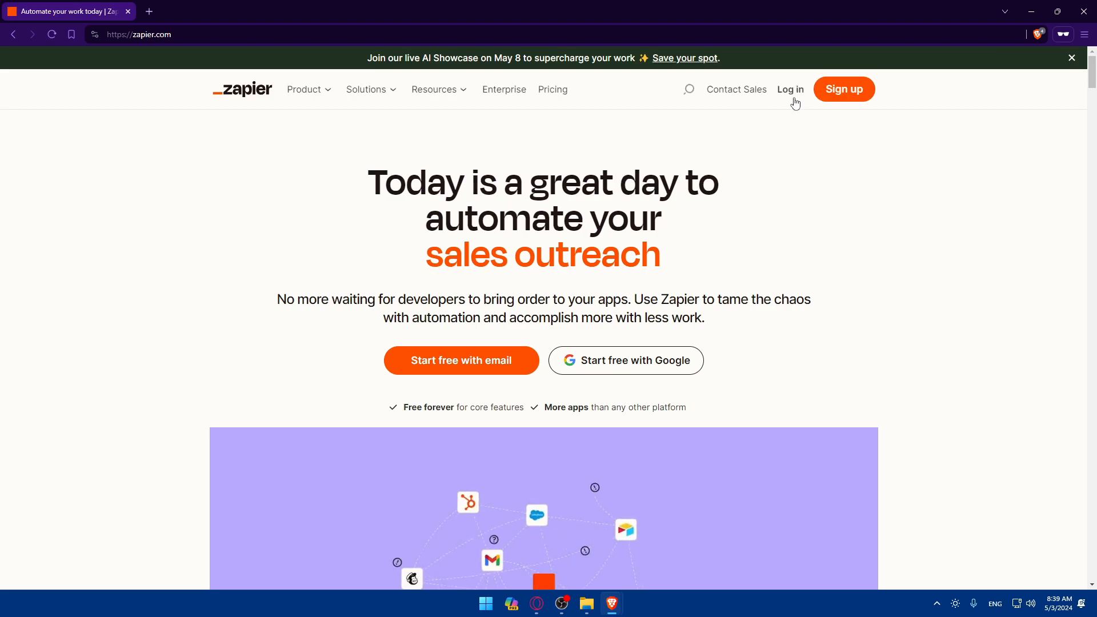
{"action": "left_click", "coordinate": [796, 91]}
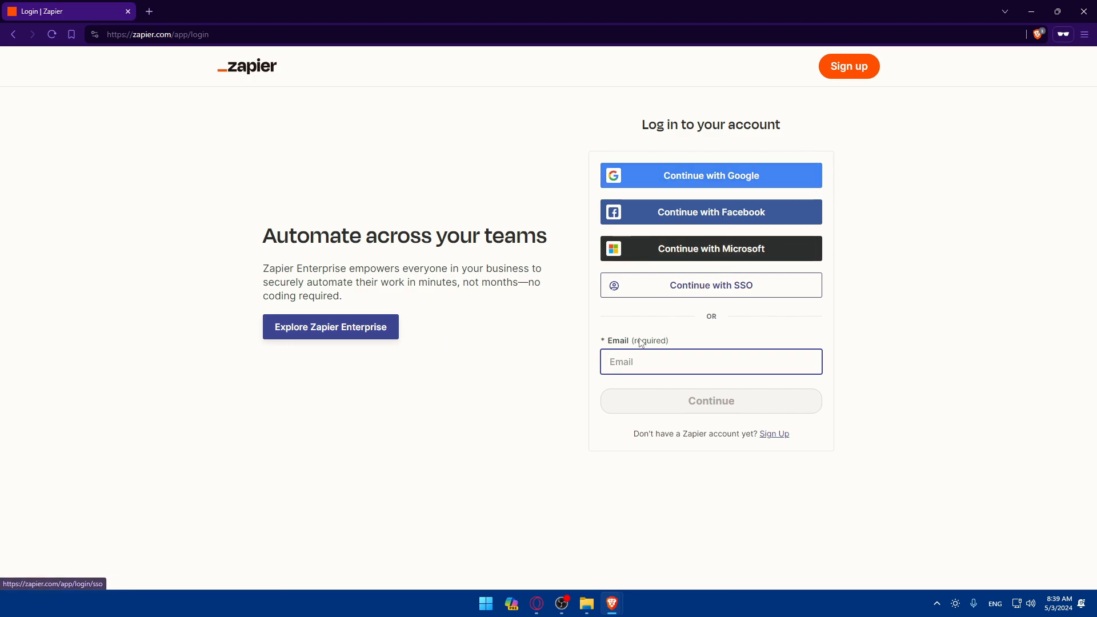
{"action": "left_click", "coordinate": [842, 67]}
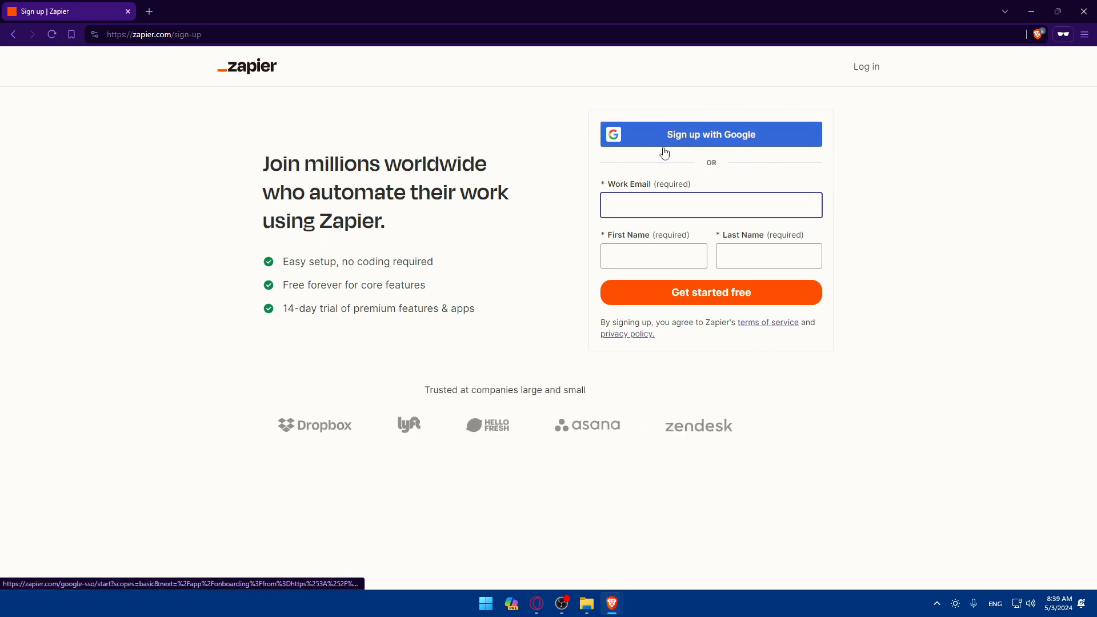
{"action": "left_click", "coordinate": [1017, 209]}
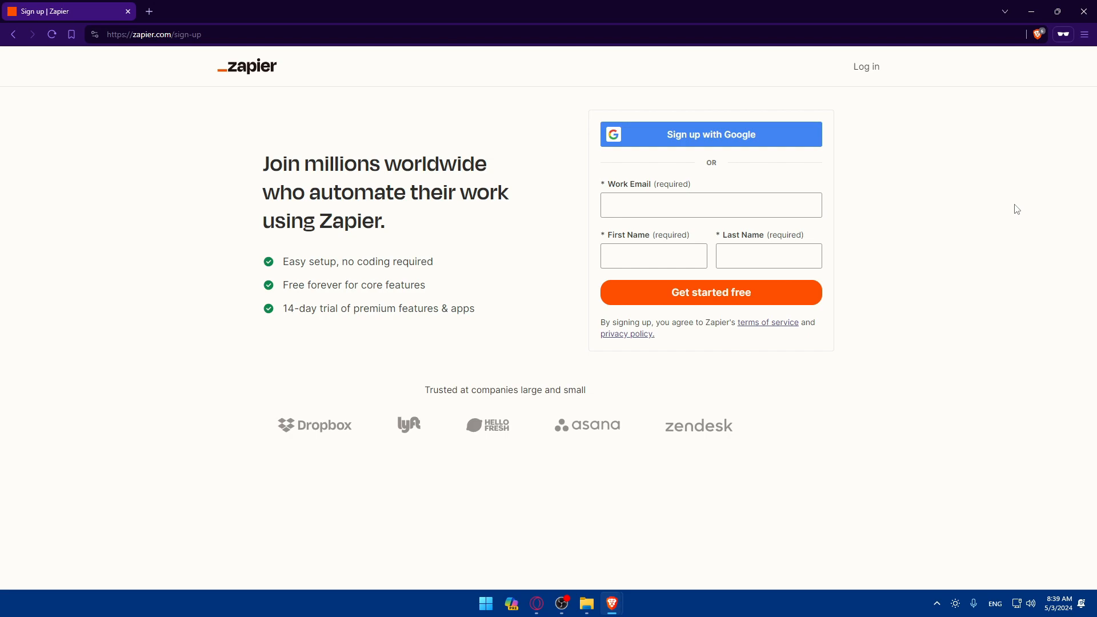
{"action": "left_click", "coordinate": [1080, 8]}
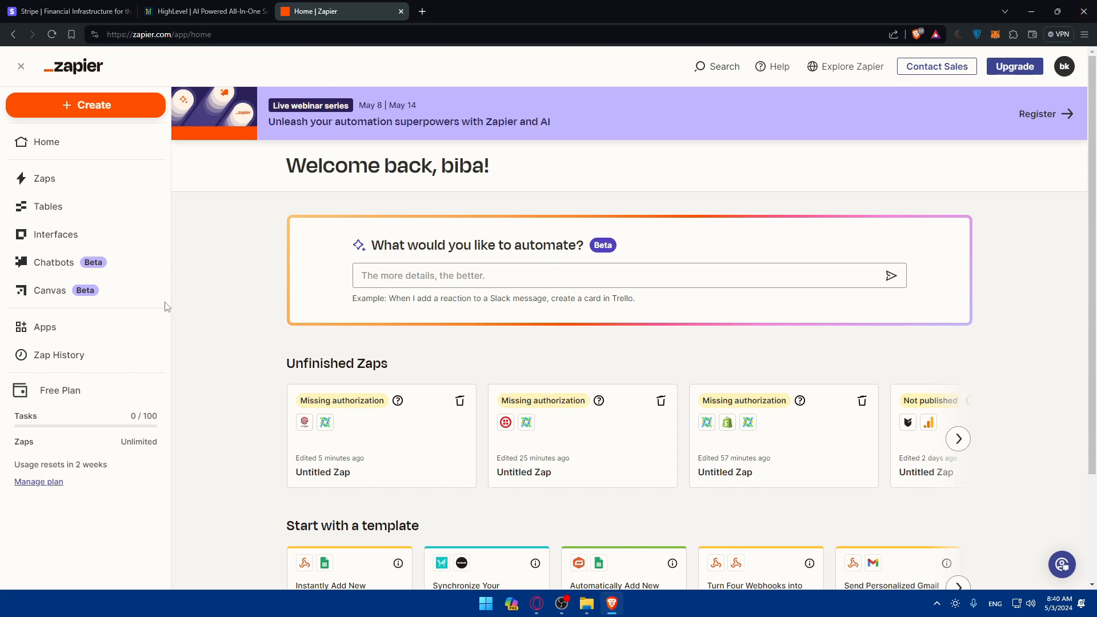
- Search Zapier's app connections for gohighlevel
{"action": "left_click", "coordinate": [103, 338]}
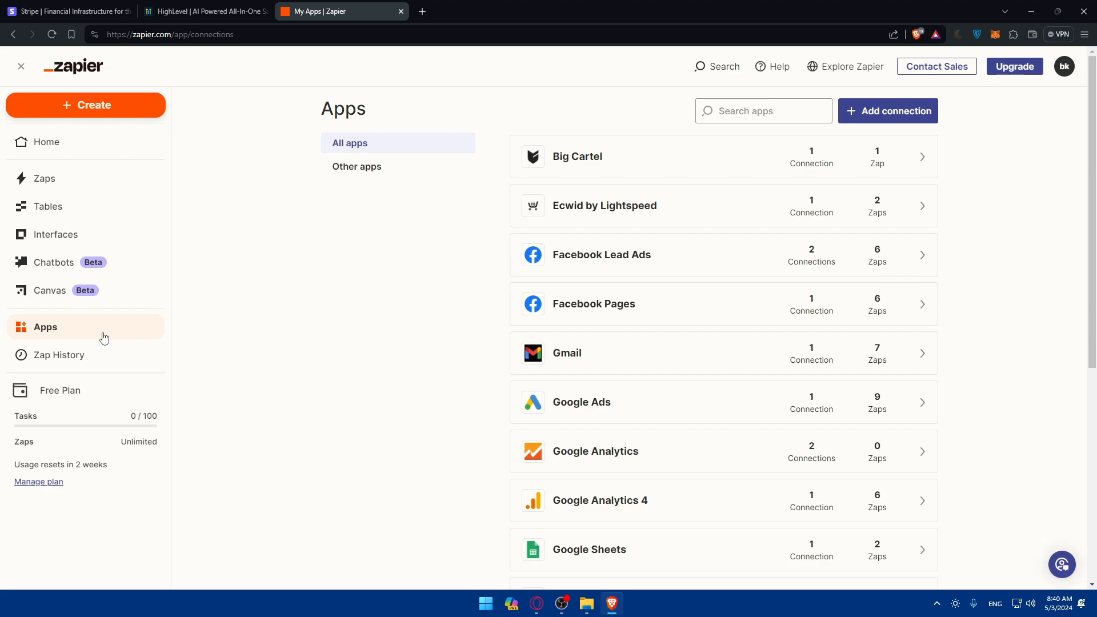
{"action": "left_click", "coordinate": [778, 111]}
{"action": "type", "text": "gohigk"}
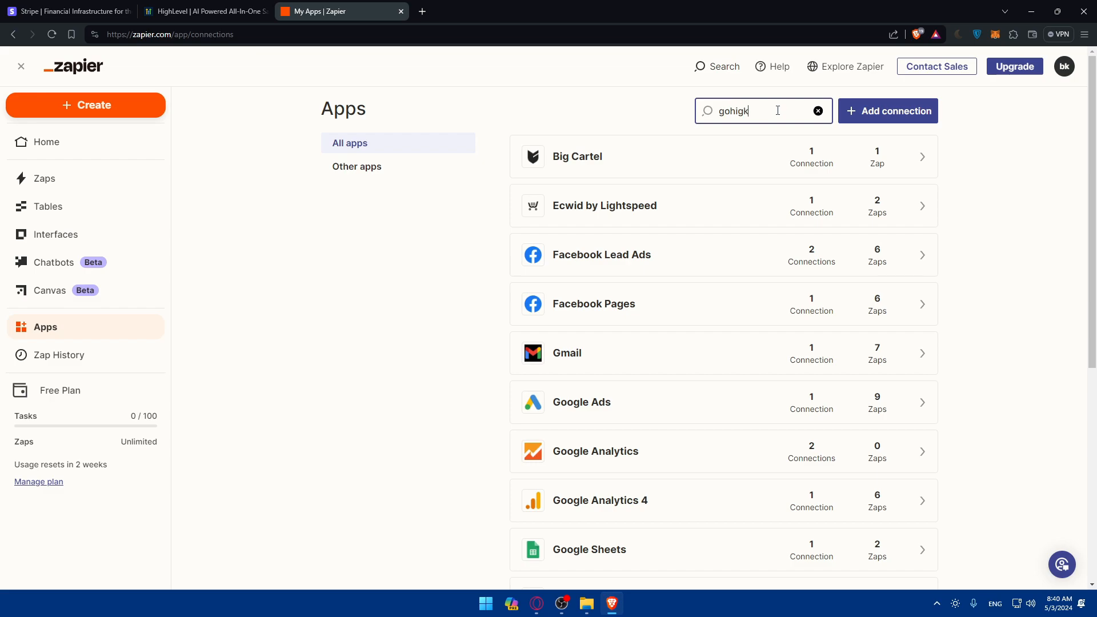
{"action": "key", "text": "BackSpace"}
{"action": "type", "text": "hl"}
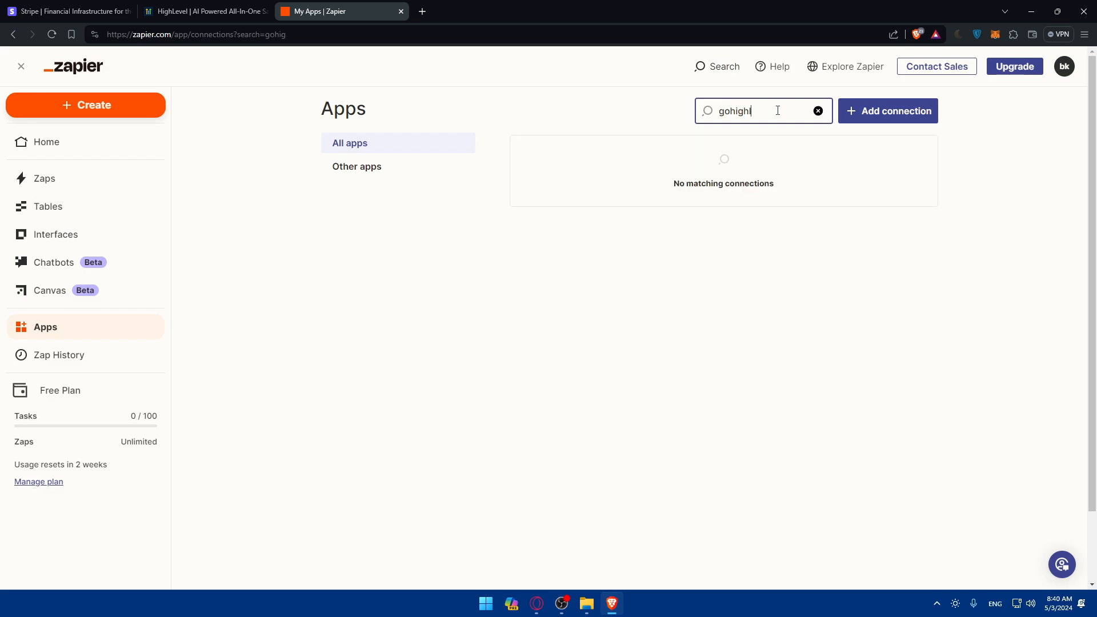
{"action": "type", "text": "evel"}
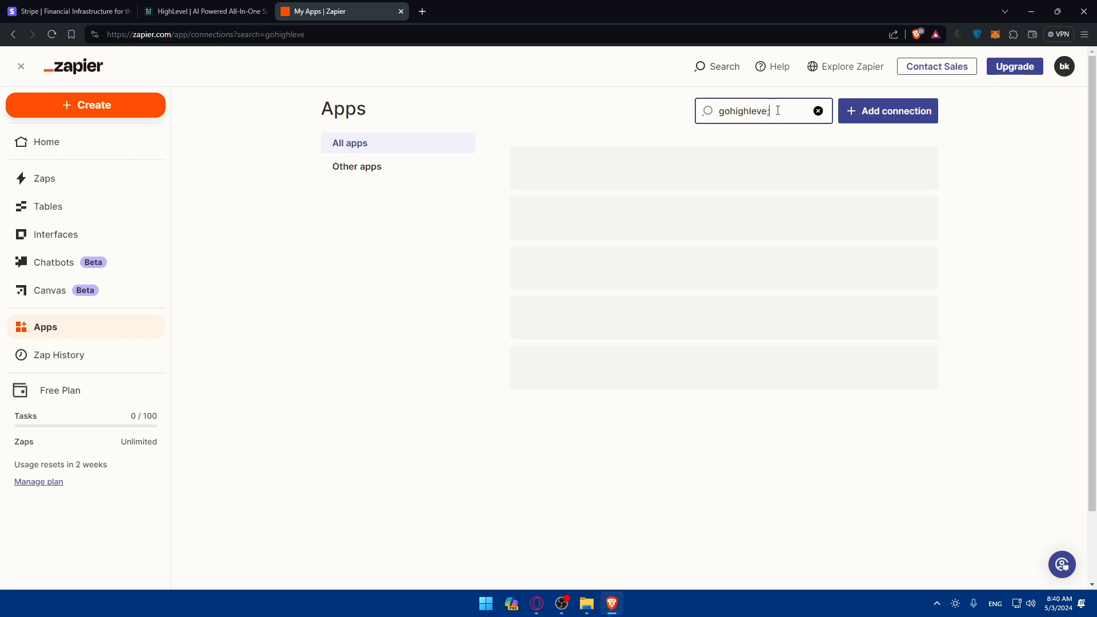
- Replace the app search with "leadcon" to look for the LeadConnector app
{"action": "key", "text": "BackSpace"}
{"action": "key", "text": "BackSpace"}
{"action": "key", "text": "BackSpace"}
{"action": "key", "text": "BackSpace"}
{"action": "key", "text": "BackSpace"}
{"action": "key", "text": "BackSpace"}
{"action": "key", "text": "BackSpace"}
{"action": "key", "text": "BackSpace"}
{"action": "key", "text": "BackSpace"}
{"action": "key", "text": "BackSpace"}
{"action": "key", "text": "BackSpace"}
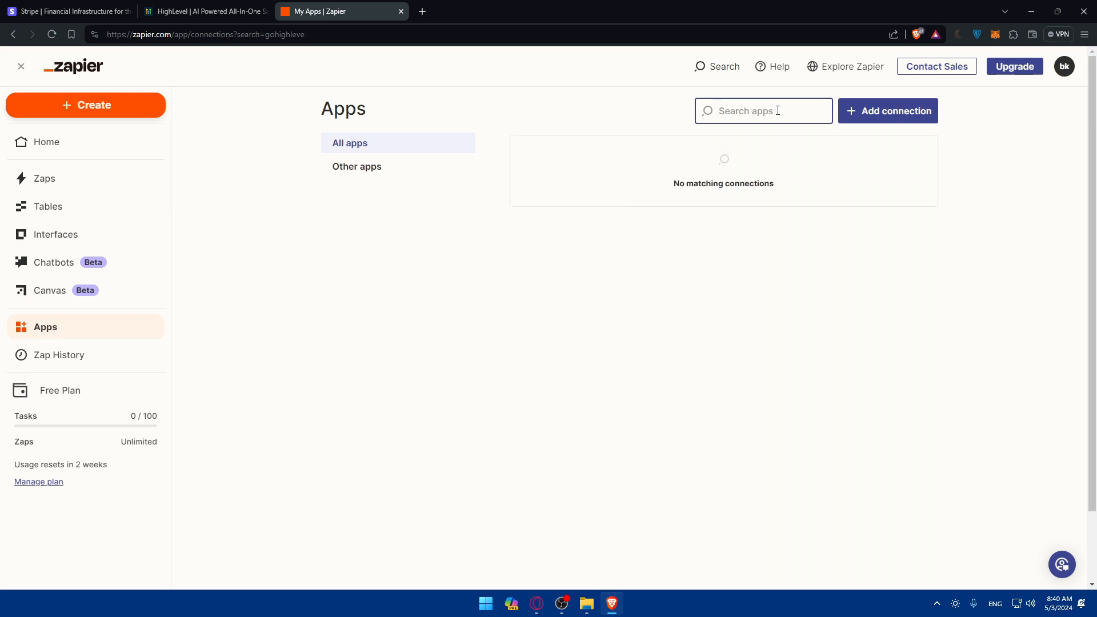
{"action": "type", "text": "leadcon"}
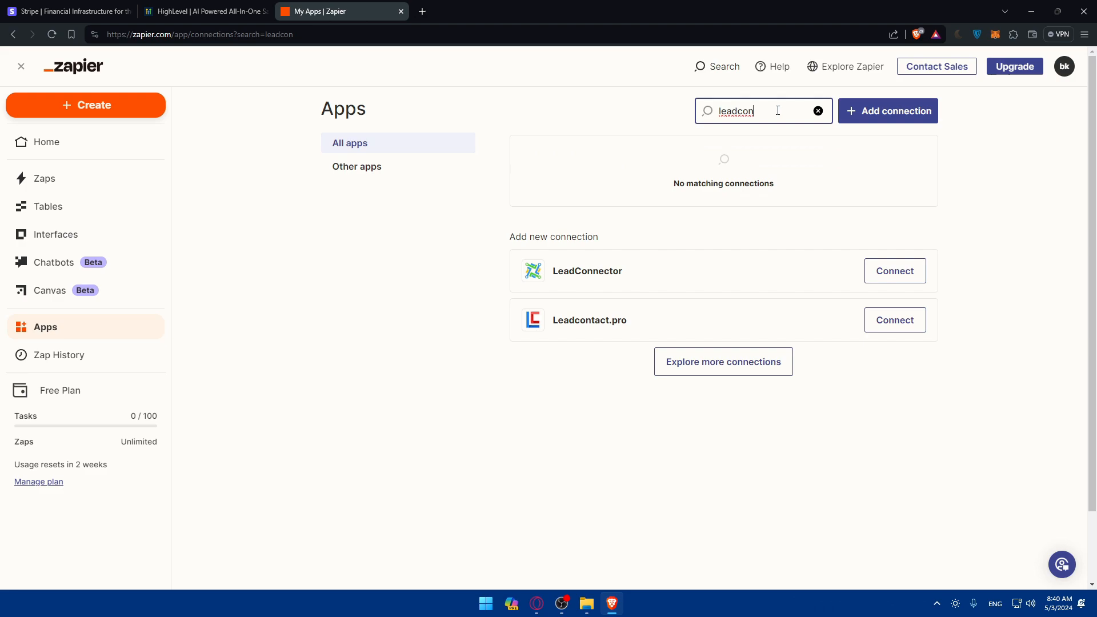
- Replace the app search with "stripe" to look for the Stripe connection
{"action": "key", "text": "BackSpace"}
{"action": "key", "text": "BackSpace"}
{"action": "key", "text": "BackSpace"}
{"action": "key", "text": "BackSpace"}
{"action": "key", "text": "BackSpace"}
{"action": "key", "text": "BackSpace"}
{"action": "key", "text": "BackSpace"}
{"action": "type", "text": "stripe"}
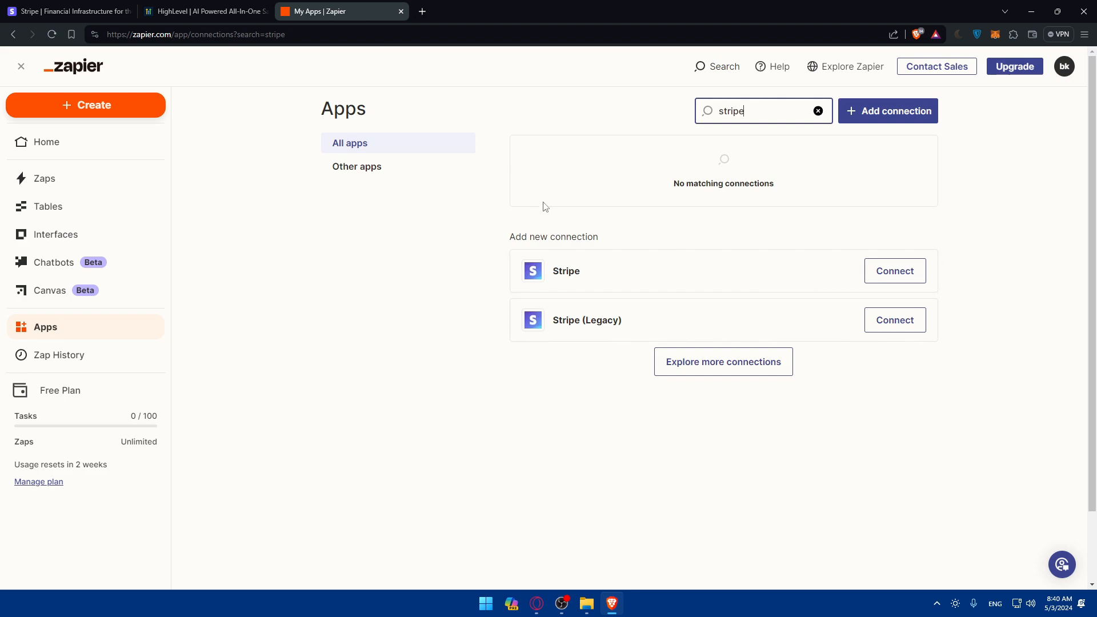
- Create a new blank Zap from the Zaps section
{"action": "left_click", "coordinate": [57, 190]}
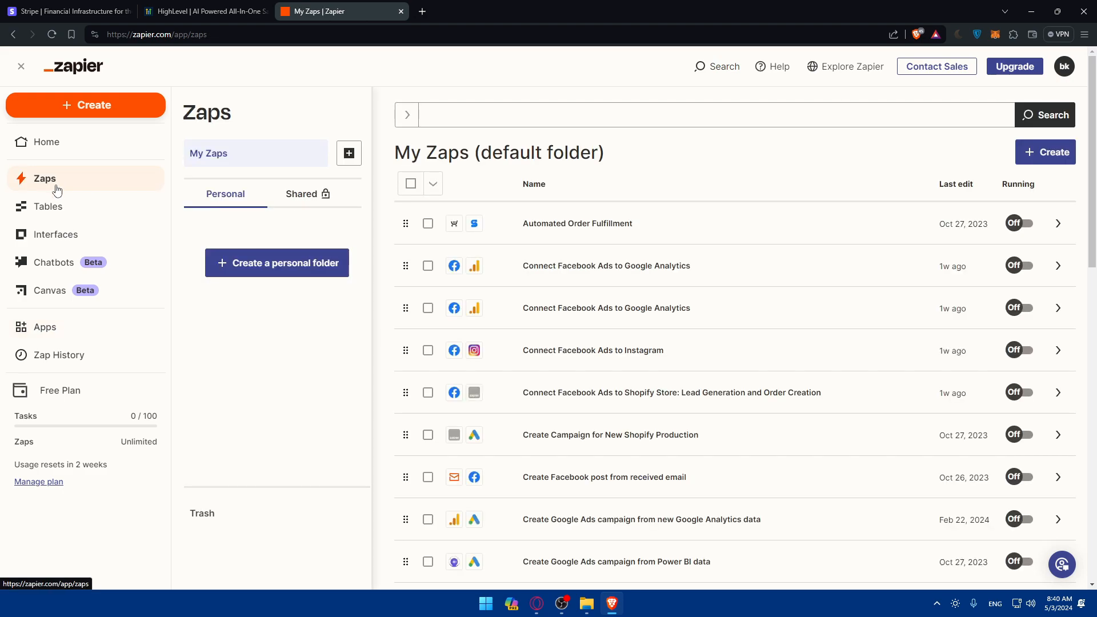
{"action": "left_click", "coordinate": [82, 111]}
{"action": "left_click", "coordinate": [81, 149]}
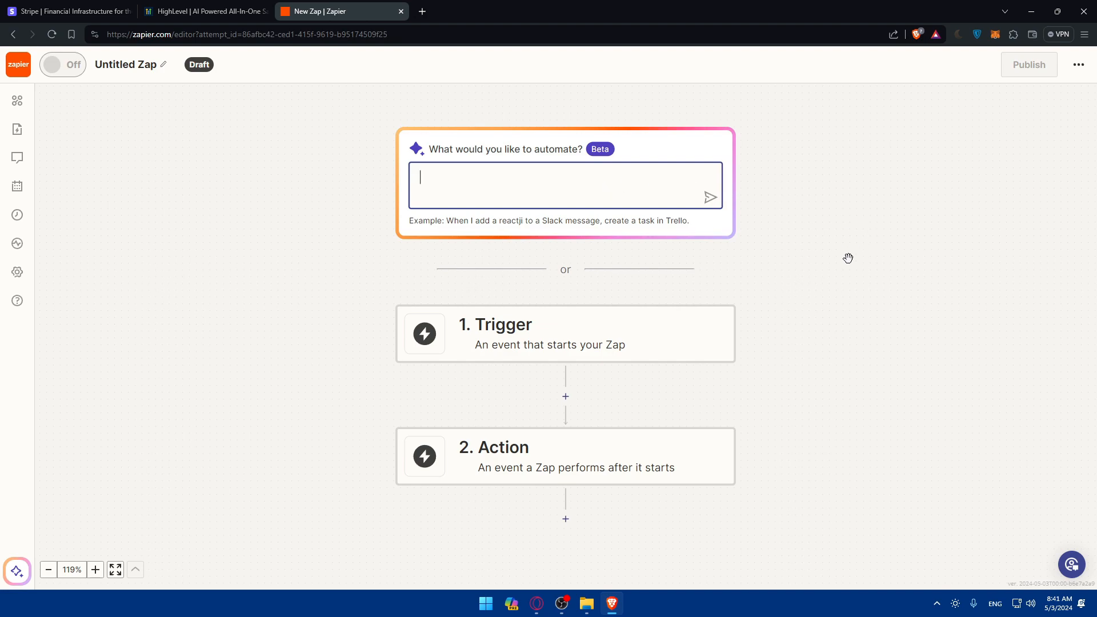
{"action": "left_click_drag", "start_coordinate": [447, 222], "coordinate": [497, 223]}
{"action": "left_click", "coordinate": [497, 223]}
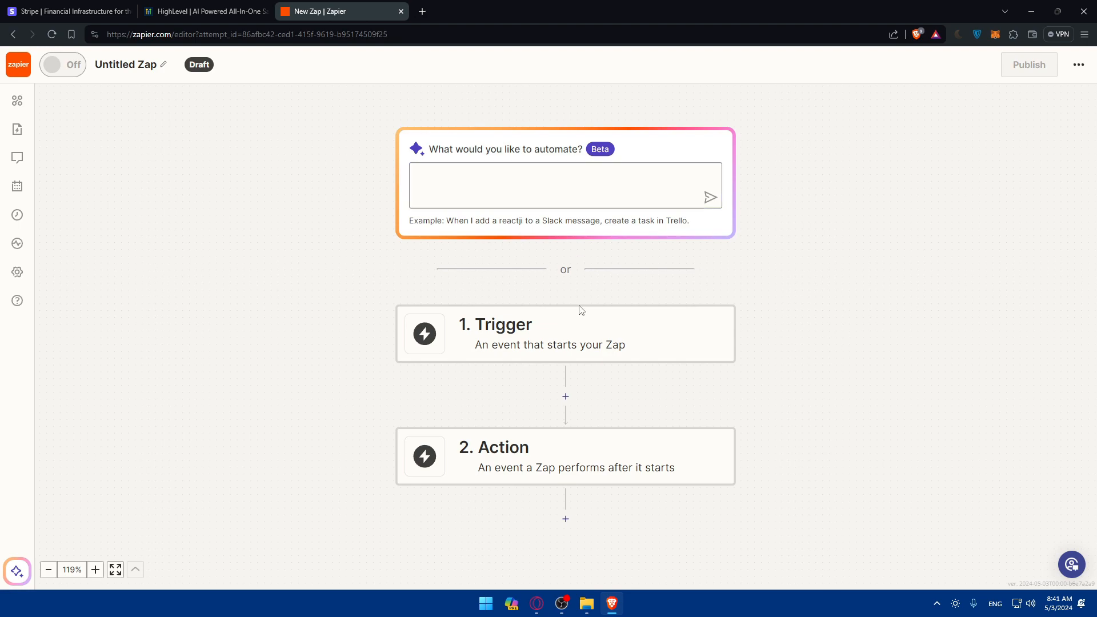
- Set the Zap's trigger to the Stripe app with the Failed Payment event
{"action": "left_click", "coordinate": [509, 331]}
{"action": "type", "text": "stripe"}
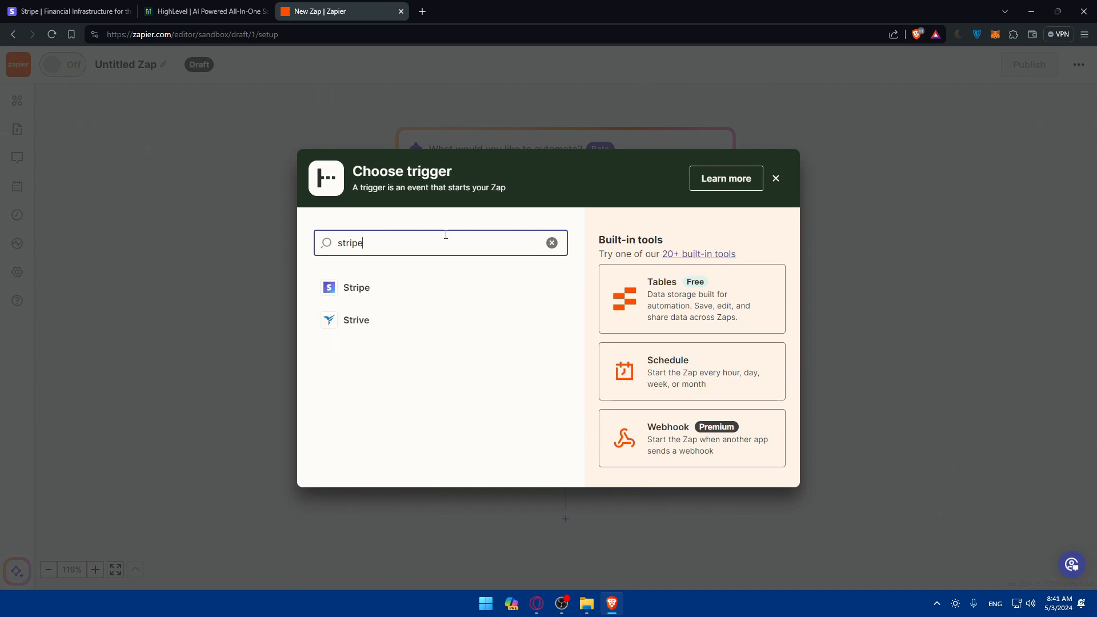
{"action": "left_click", "coordinate": [368, 288]}
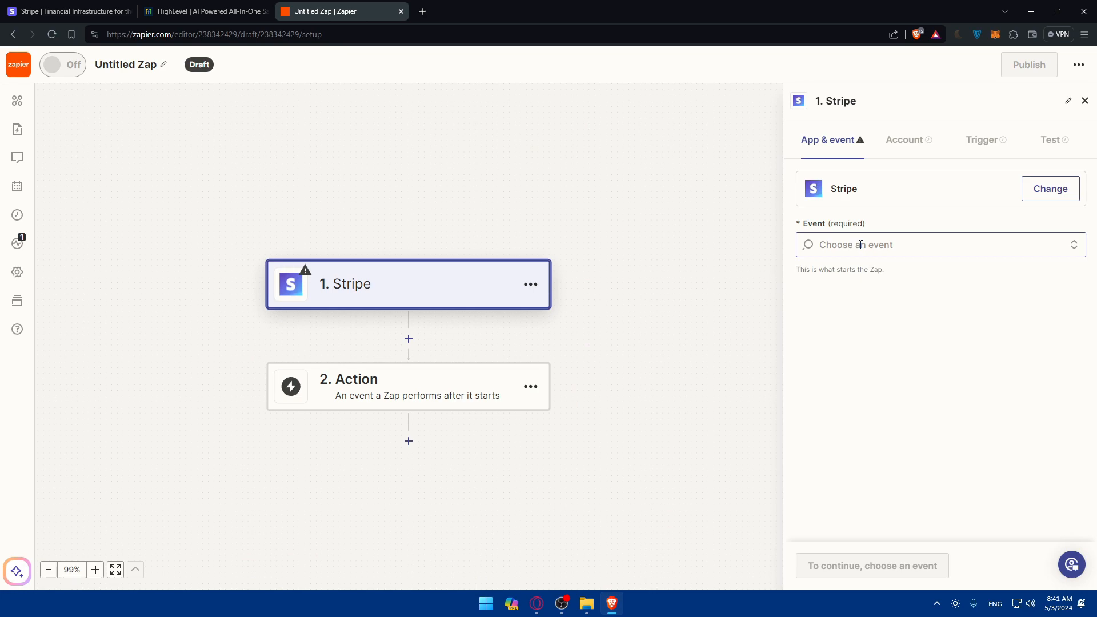
{"action": "left_click", "coordinate": [859, 244]}
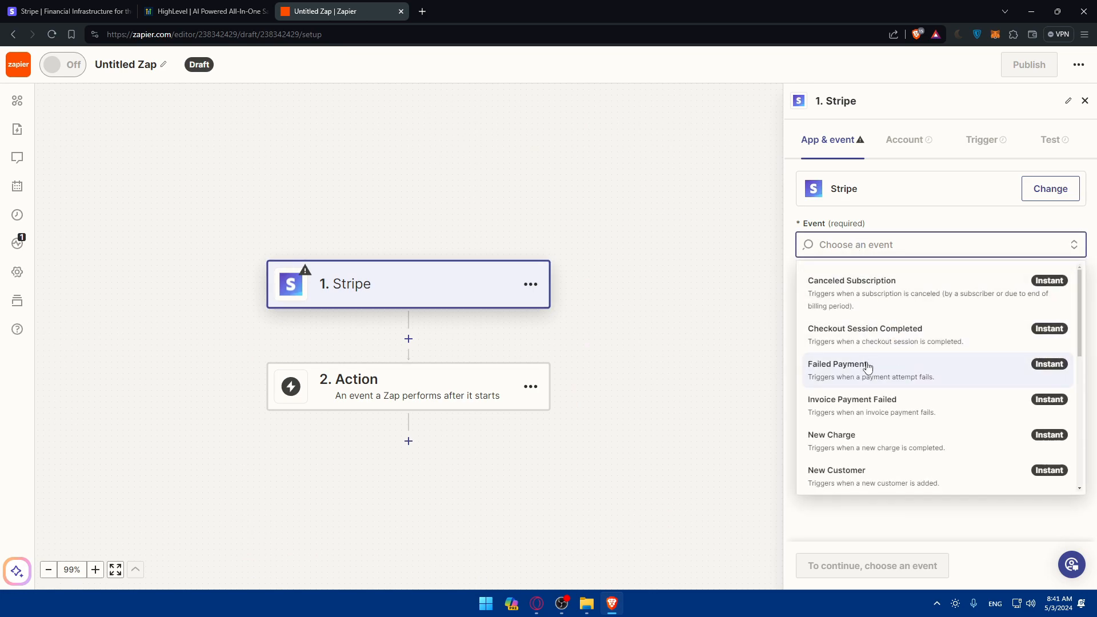
{"action": "scroll", "coordinate": [874, 400], "scroll_direction": "down", "scroll_amount": 3}
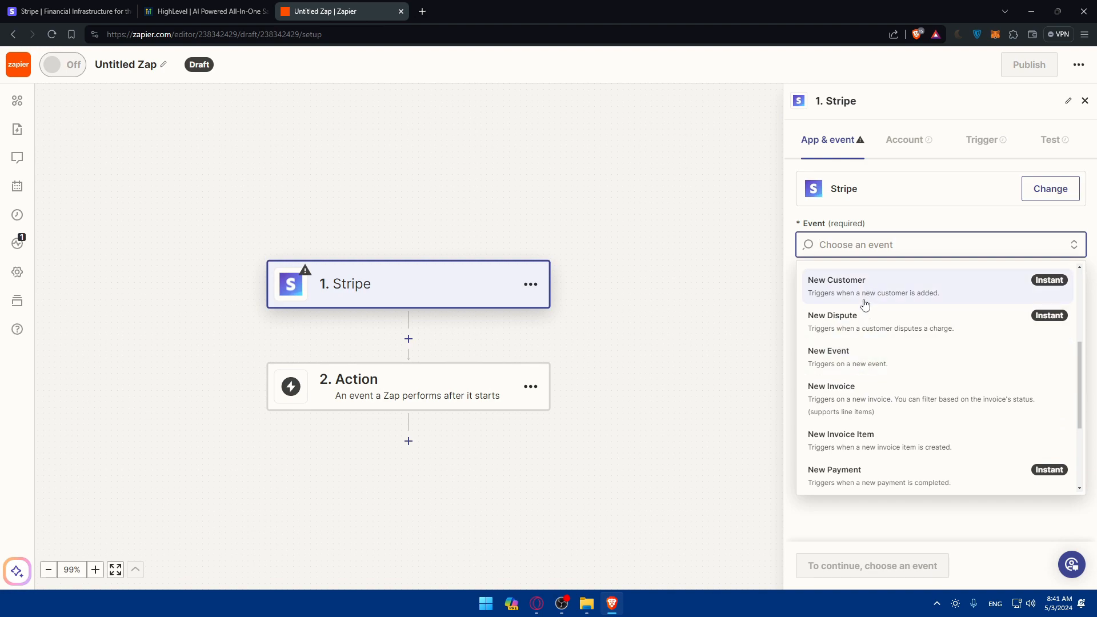
{"action": "scroll", "coordinate": [854, 365], "scroll_direction": "up", "scroll_amount": 3}
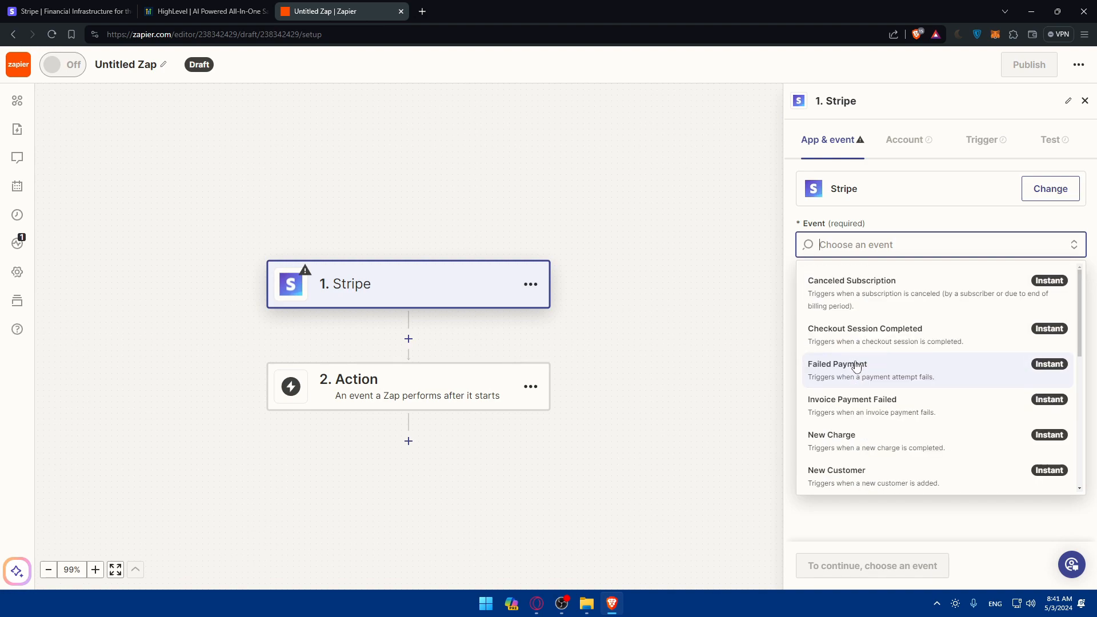
{"action": "left_click", "coordinate": [911, 375]}
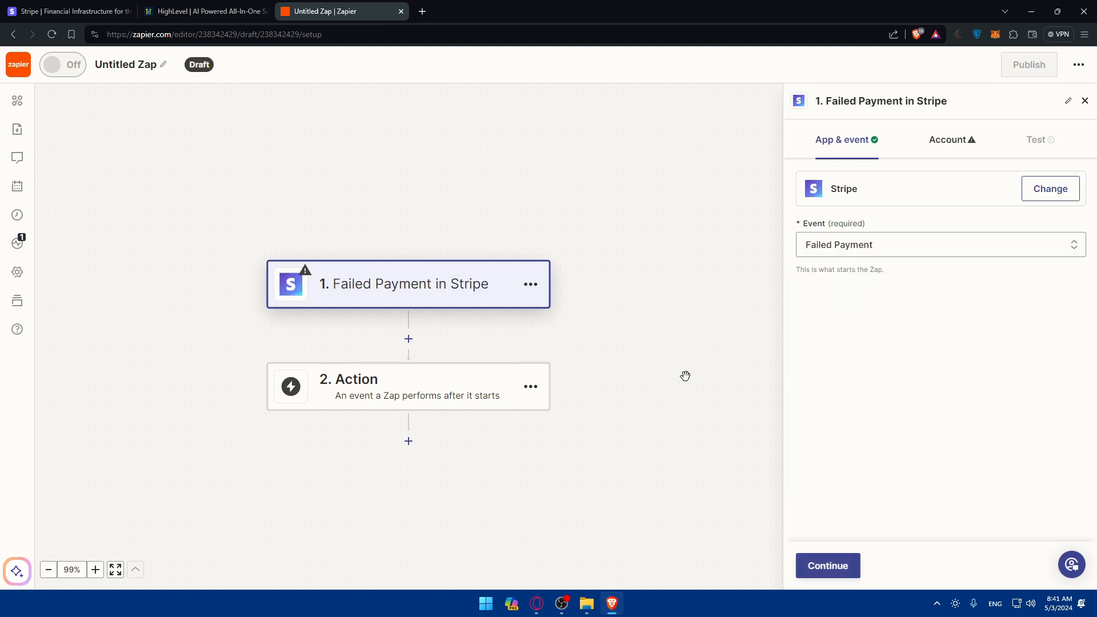
- Try to connect a Stripe account to the trigger using the account email, and close the login window at the password stage
{"action": "left_click", "coordinate": [948, 140]}
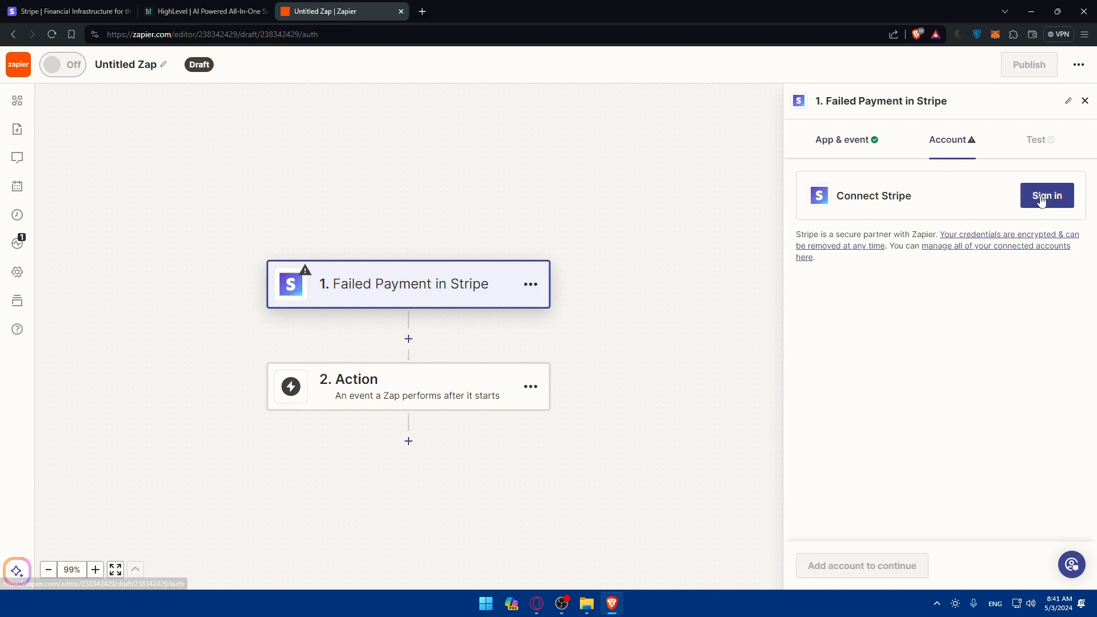
{"action": "left_click", "coordinate": [1041, 194]}
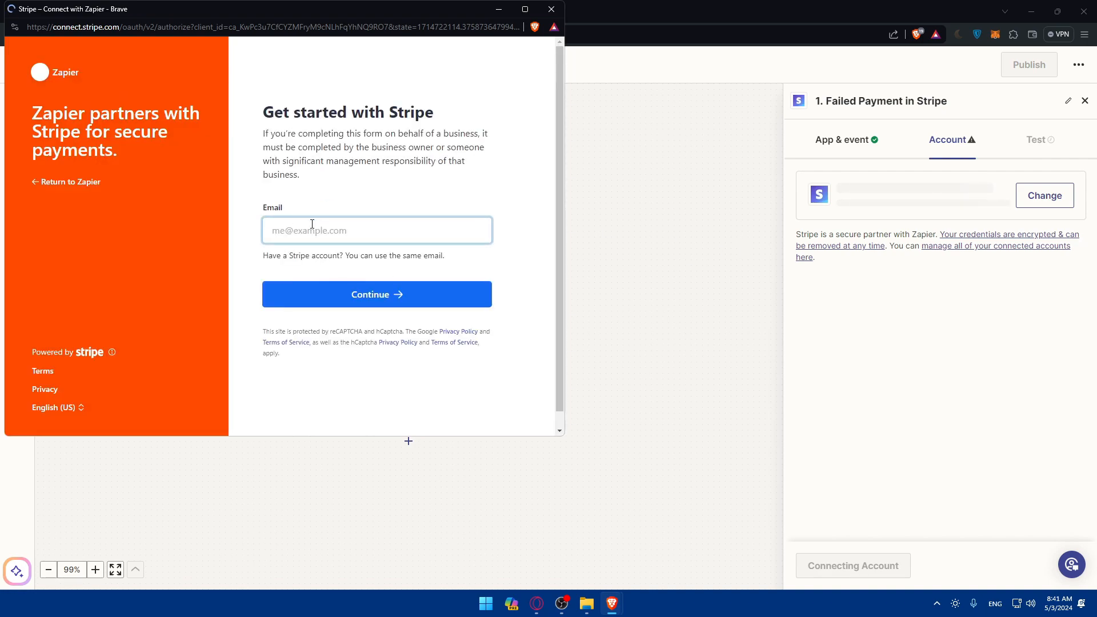
{"action": "left_click", "coordinate": [325, 234]}
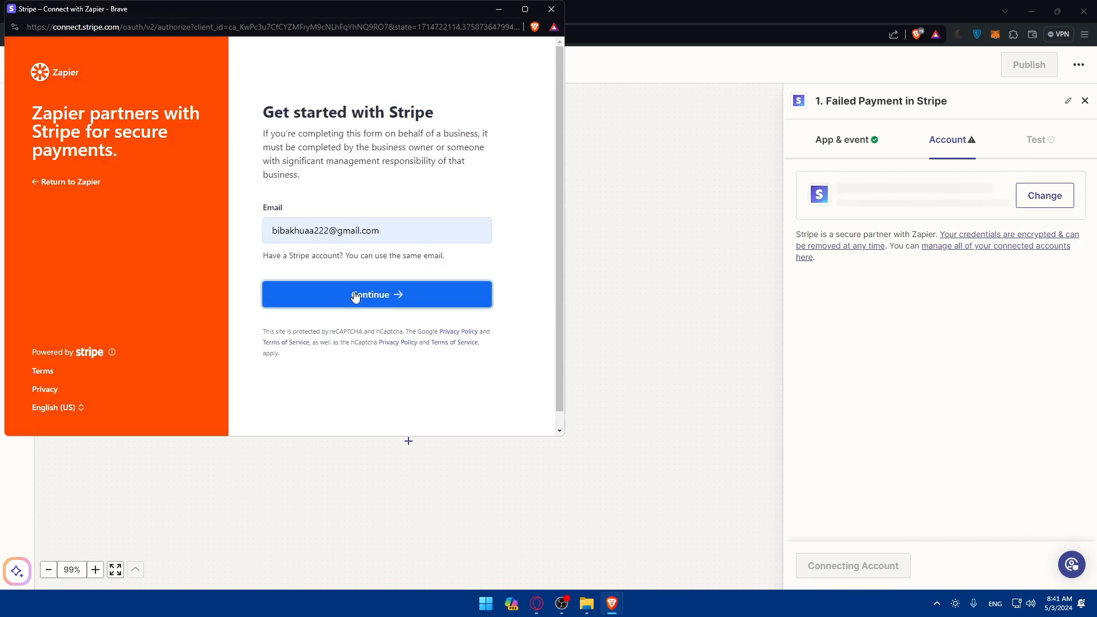
{"action": "left_click", "coordinate": [360, 294]}
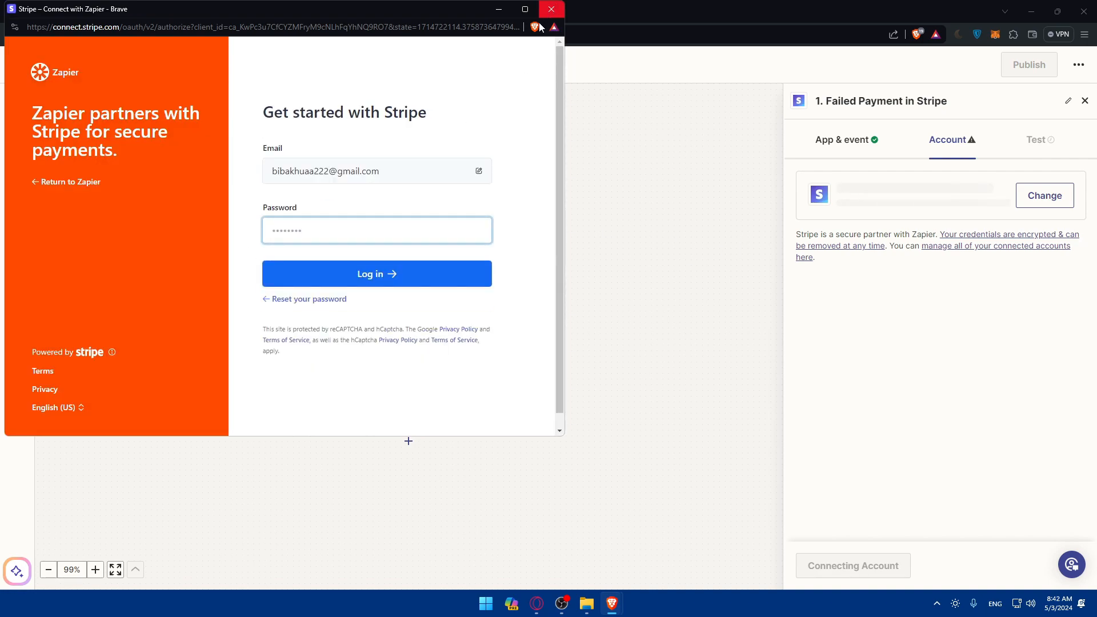
{"action": "left_click", "coordinate": [551, 9]}
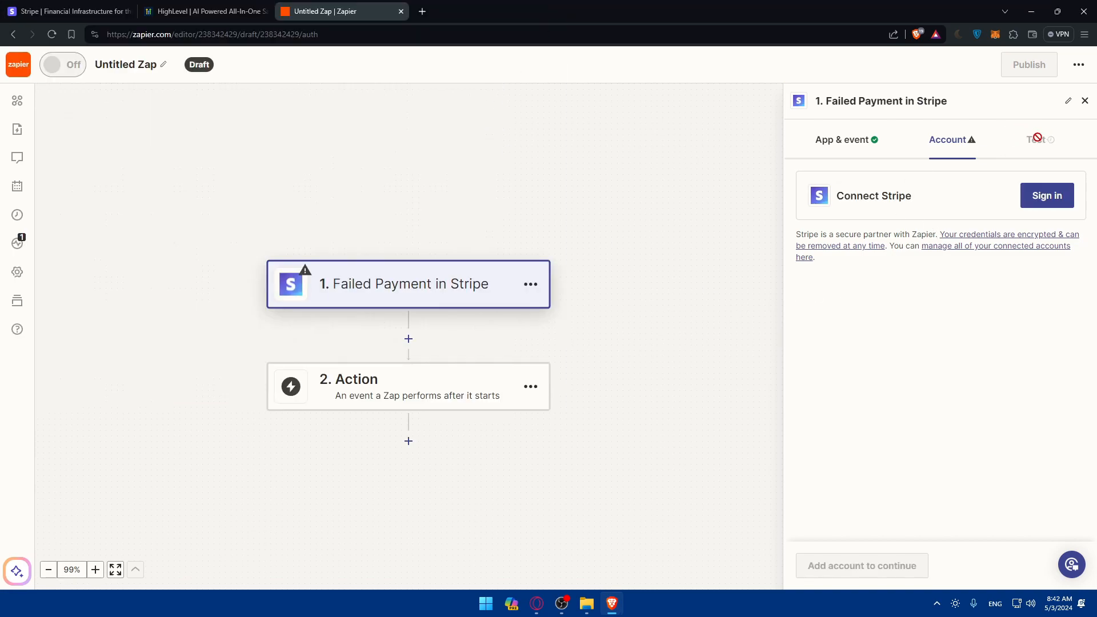
- Set the Zap's action to the LeadConnector app with the Add Task event
{"action": "left_click", "coordinate": [382, 386]}
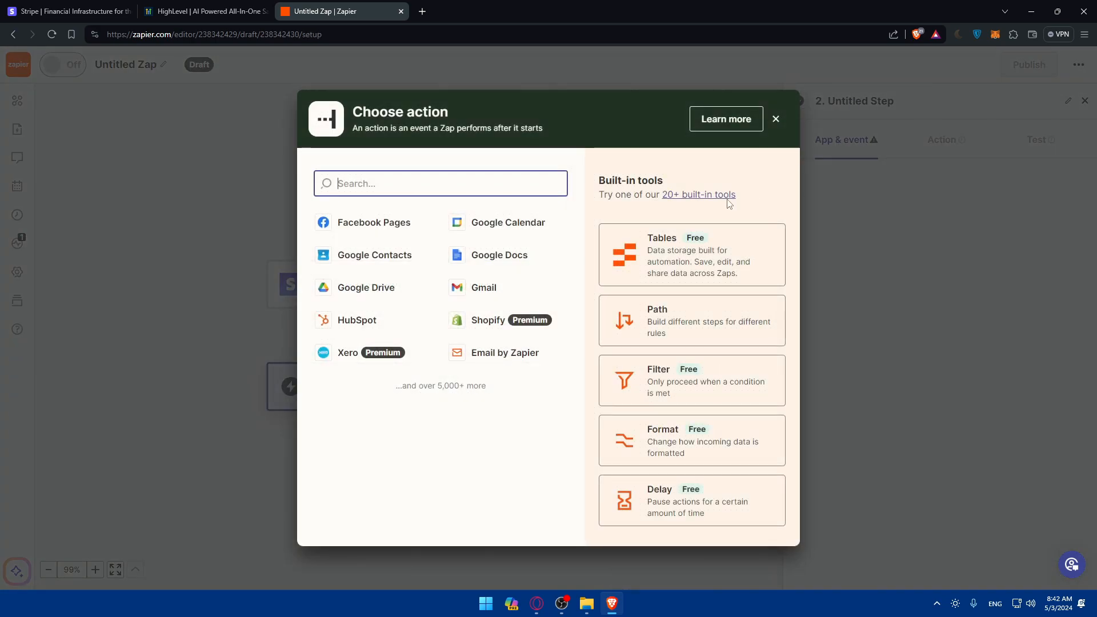
{"action": "type", "text": "lead"}
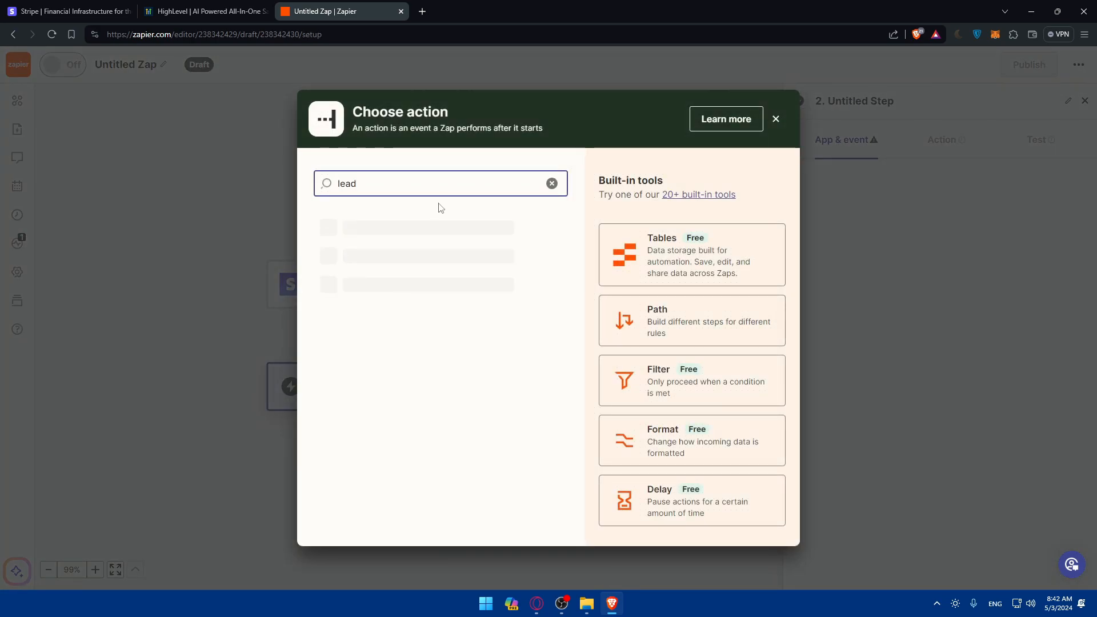
{"action": "left_click", "coordinate": [394, 311]}
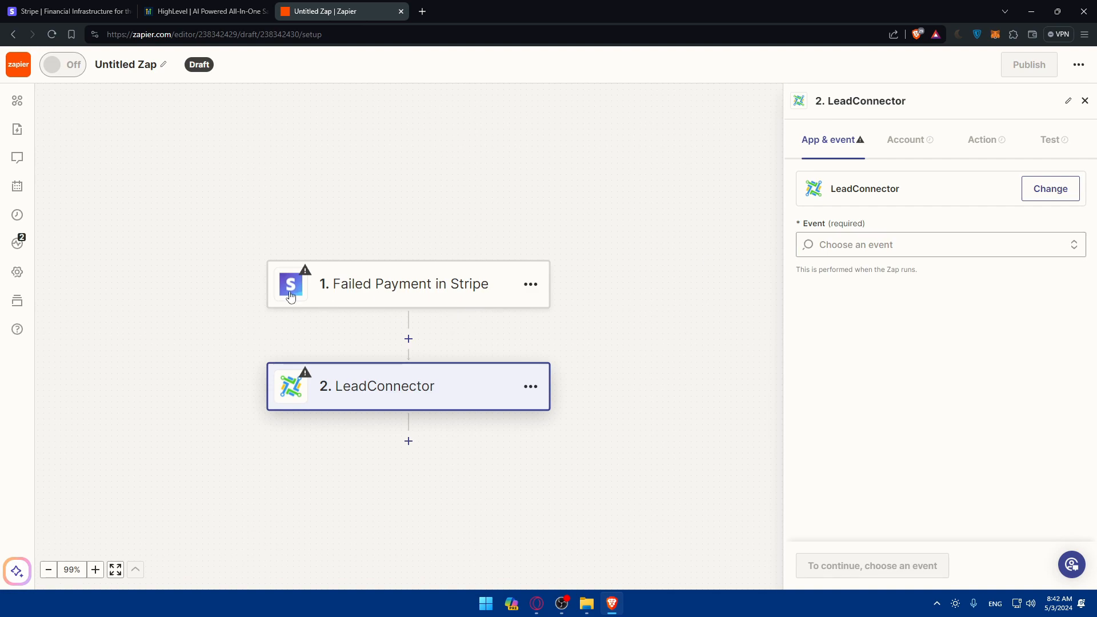
{"action": "left_click", "coordinate": [876, 245]}
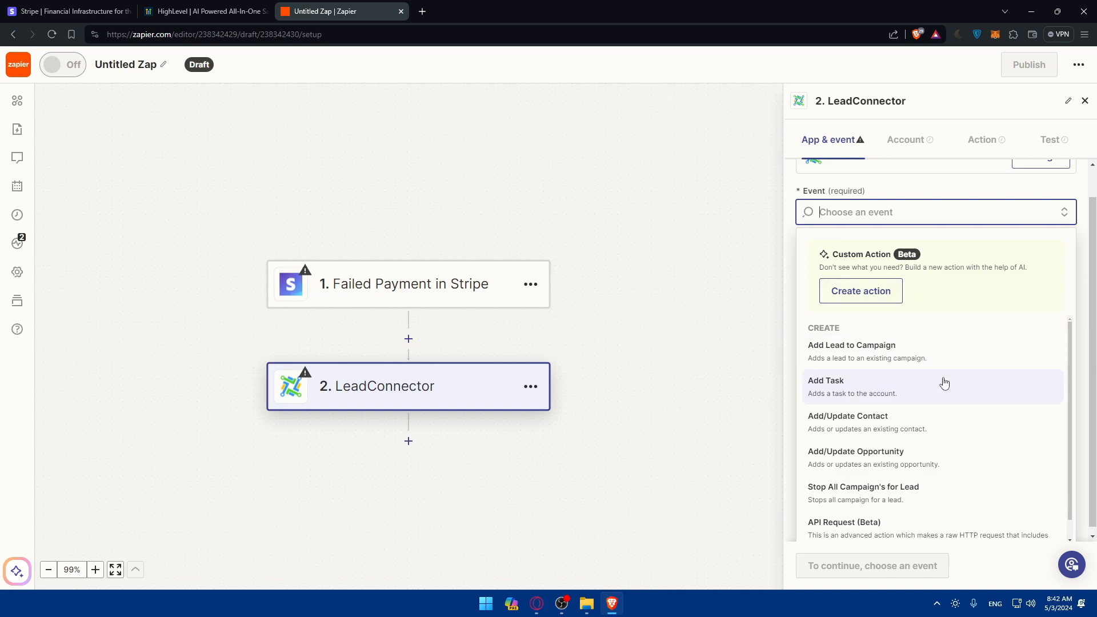
{"action": "scroll", "coordinate": [943, 383], "scroll_direction": "down", "scroll_amount": 1}
{"action": "scroll", "coordinate": [880, 414], "scroll_direction": "up", "scroll_amount": 1}
{"action": "left_click", "coordinate": [881, 386]}
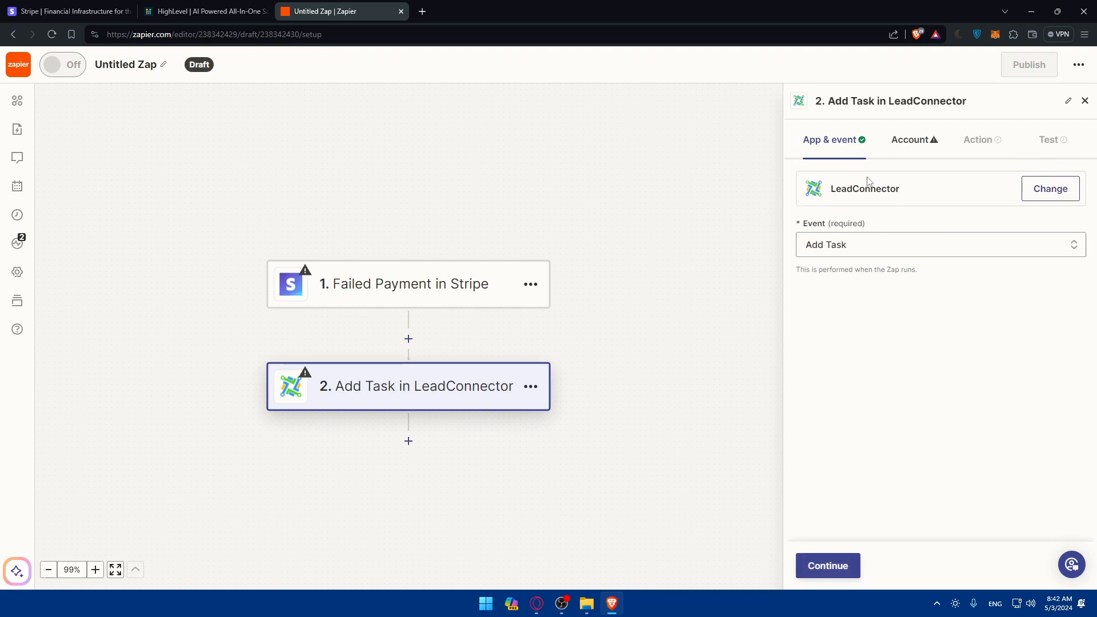
- Start connecting a LeadConnector account, open the linked company settings page for its API key, and close that sign-in page
{"action": "left_click", "coordinate": [899, 140]}
{"action": "left_click", "coordinate": [1046, 196]}
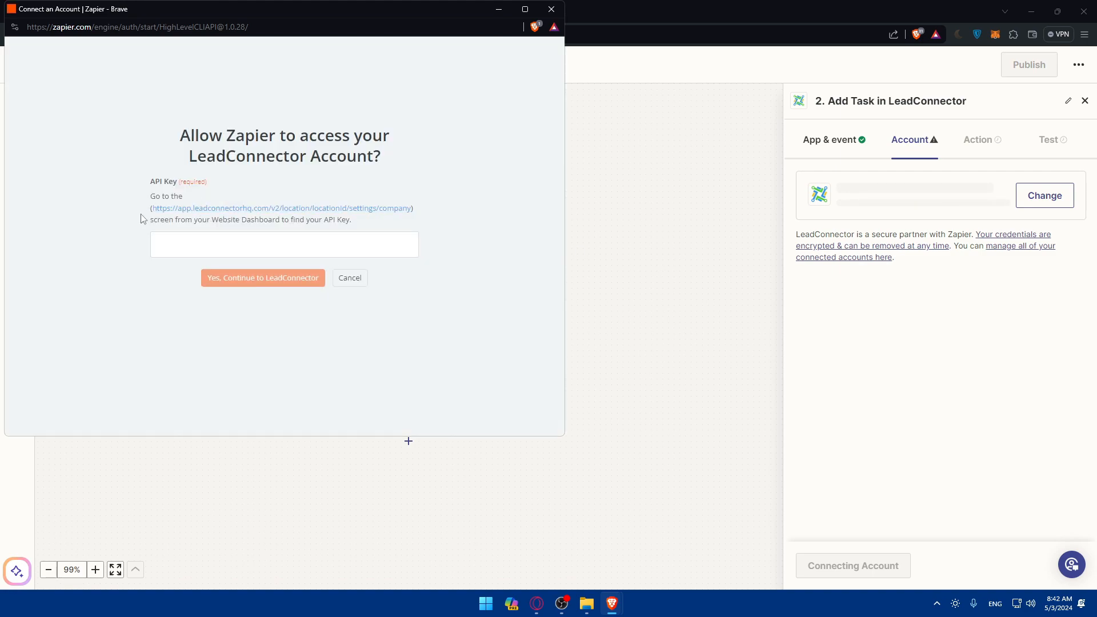
{"action": "left_click", "coordinate": [220, 209]}
{"action": "left_click", "coordinate": [322, 7]}
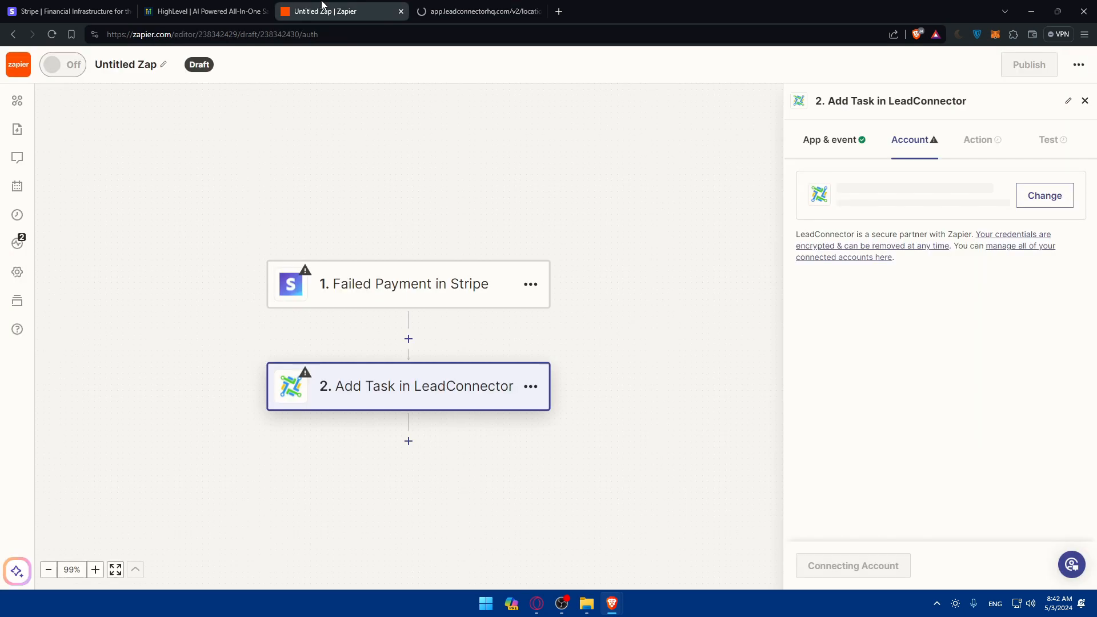
{"action": "left_click", "coordinate": [437, 6]}
{"action": "left_click", "coordinate": [617, 604]}
{"action": "left_click", "coordinate": [651, 540]}
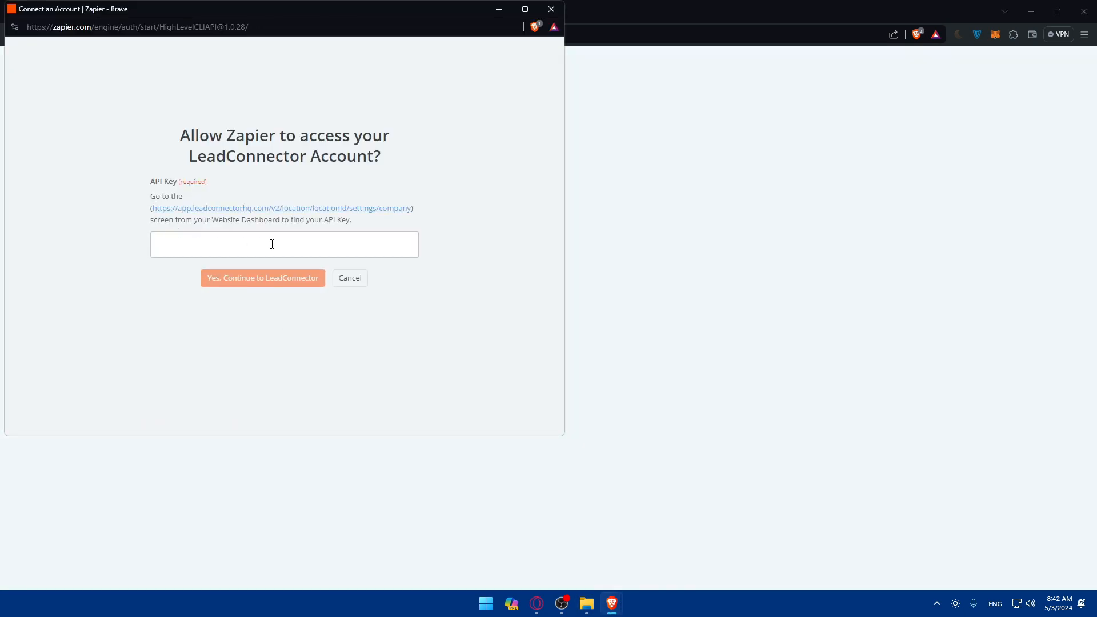
{"action": "left_click", "coordinate": [551, 9]}
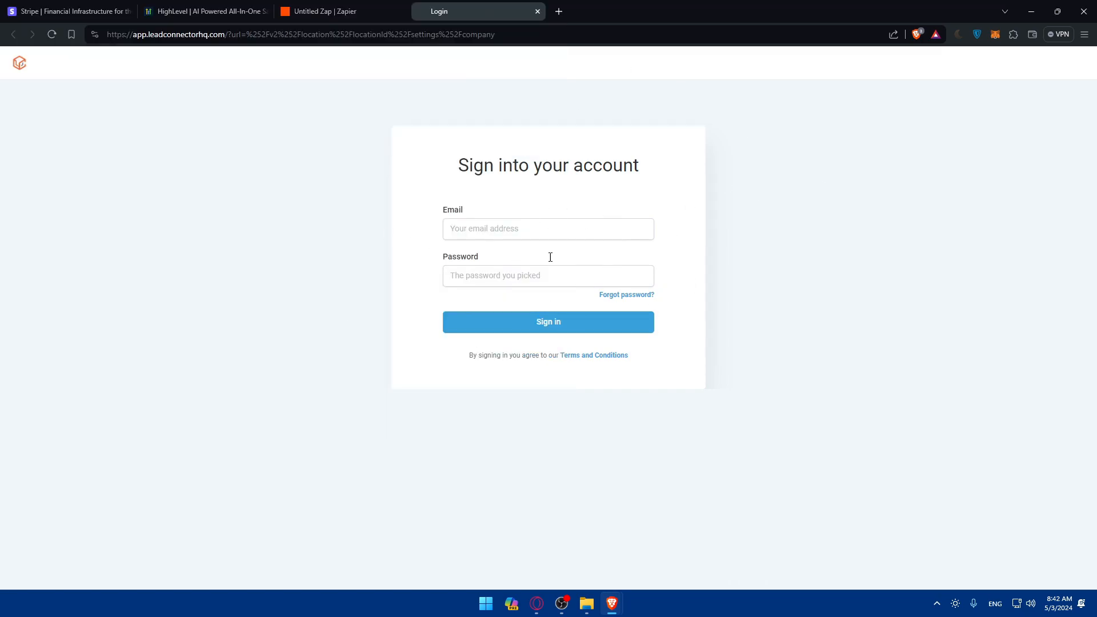
{"action": "left_click", "coordinate": [537, 11]}
- Return to the LeadConnector authorization window, go to its API key field, and close the window without entering a key
{"action": "mouse_move", "coordinate": [612, 603]}
{"action": "left_click", "coordinate": [670, 542]}
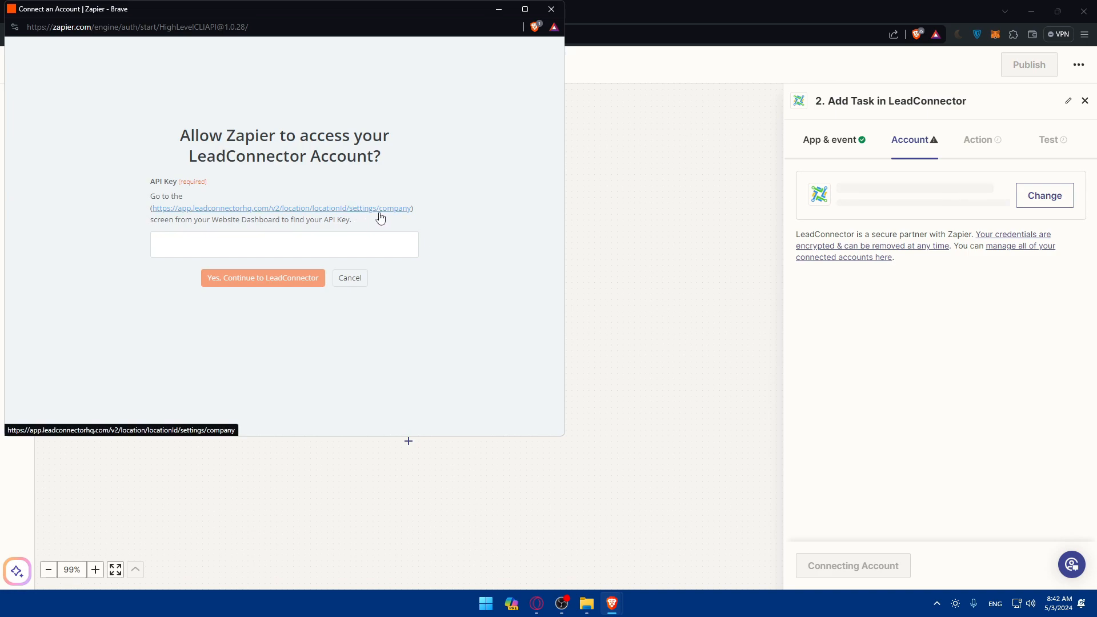
{"action": "left_click_drag", "start_coordinate": [351, 218], "coordinate": [319, 219]}
{"action": "left_click", "coordinate": [185, 244]}
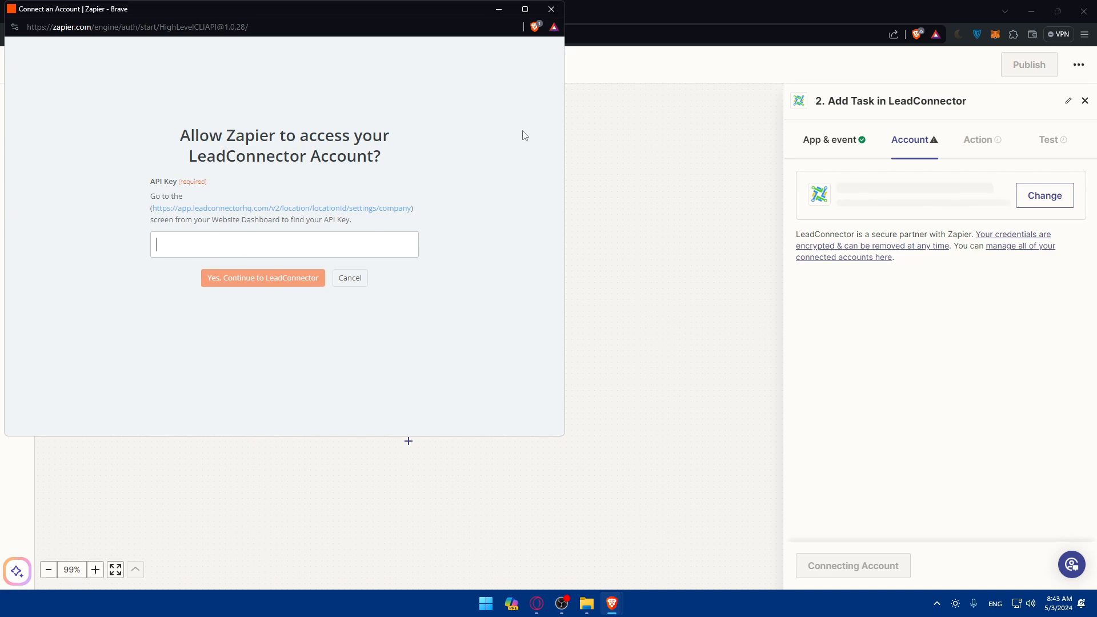
{"action": "left_click", "coordinate": [552, 10]}
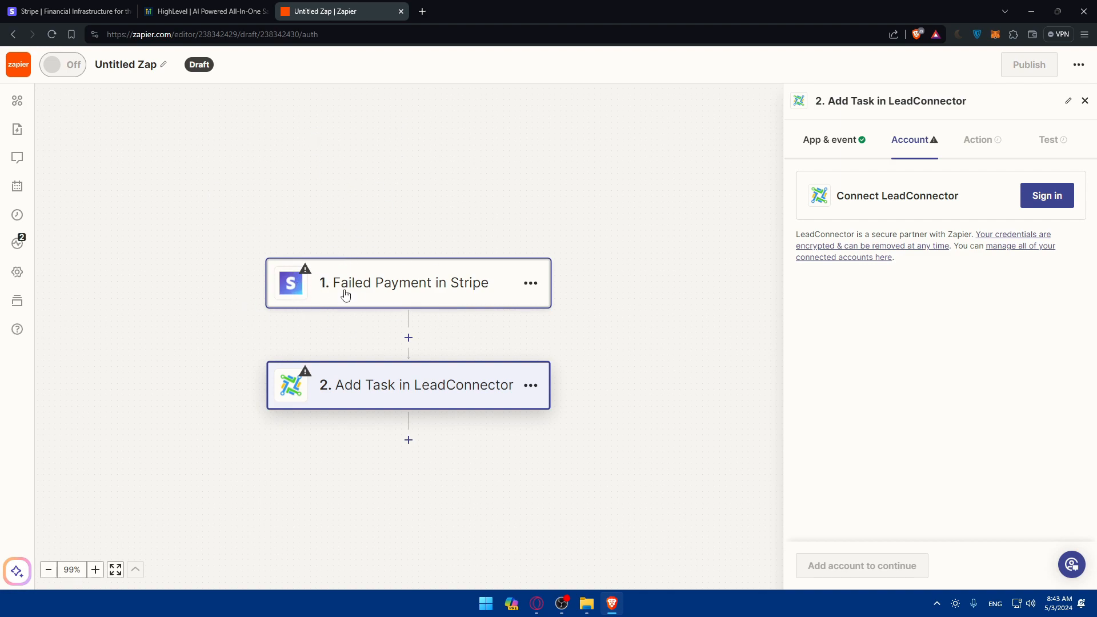
- Open the Copilot assistant and read through its examples of what it can help automate
{"action": "scroll", "coordinate": [485, 294], "scroll_direction": "down", "scroll_amount": 5}
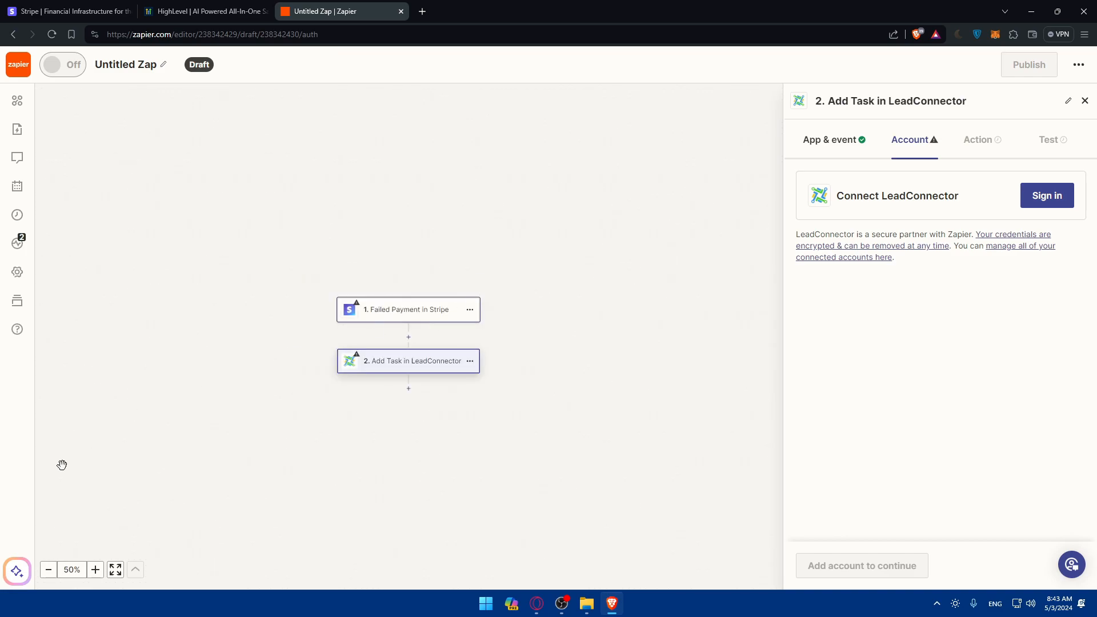
{"action": "left_click", "coordinate": [95, 569]}
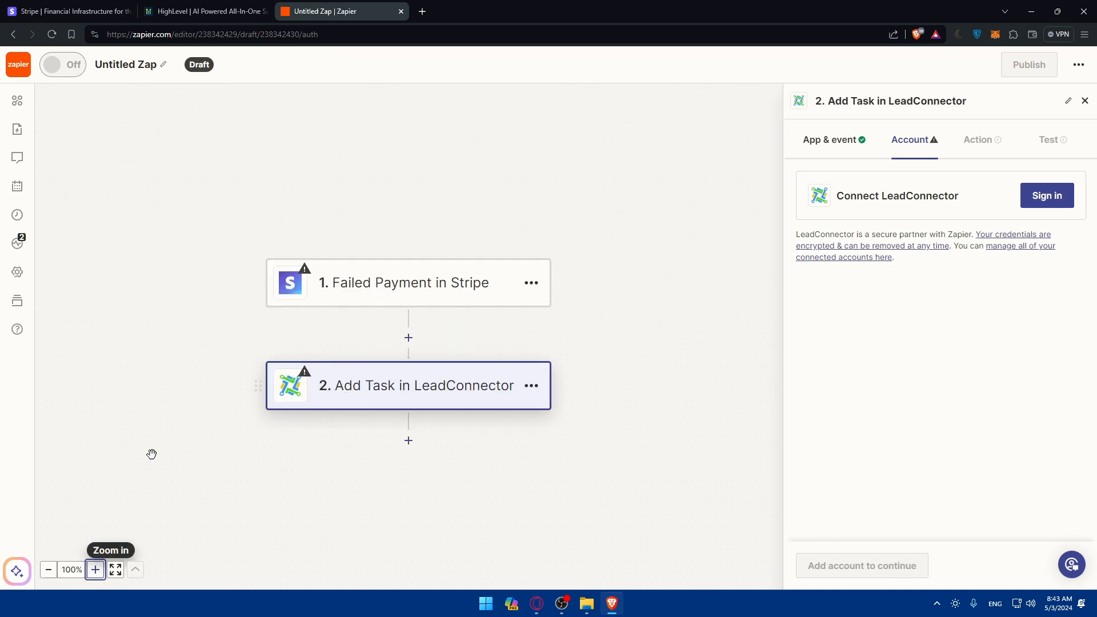
{"action": "left_click", "coordinate": [17, 571]}
{"action": "left_click_drag", "start_coordinate": [68, 254], "coordinate": [222, 256]}
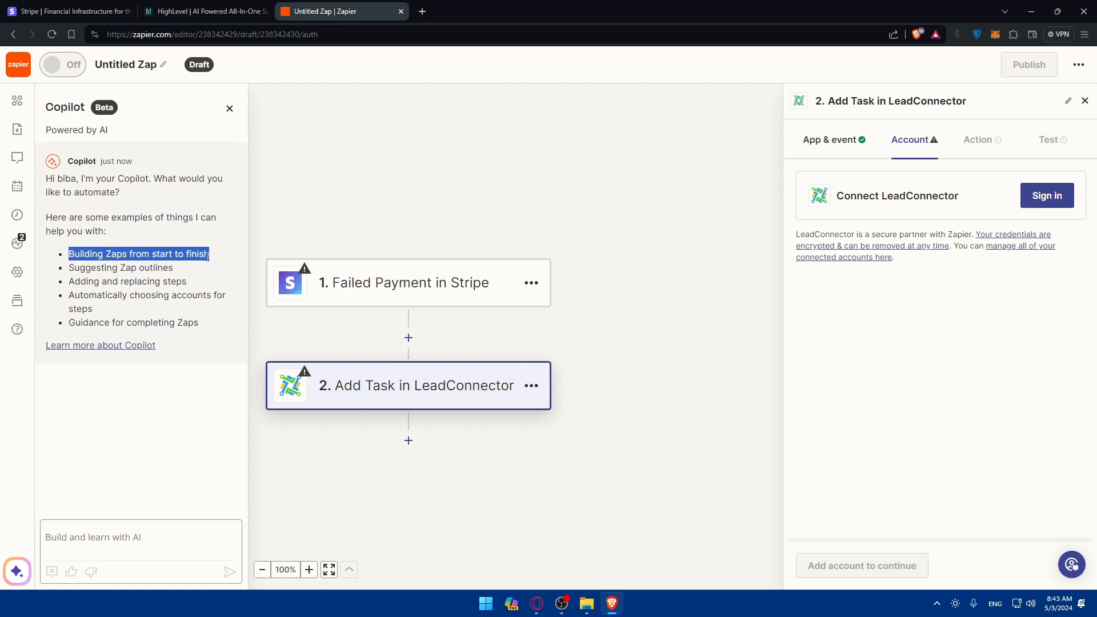
{"action": "left_click", "coordinate": [103, 272]}
{"action": "left_click_drag", "start_coordinate": [69, 269], "coordinate": [189, 270]}
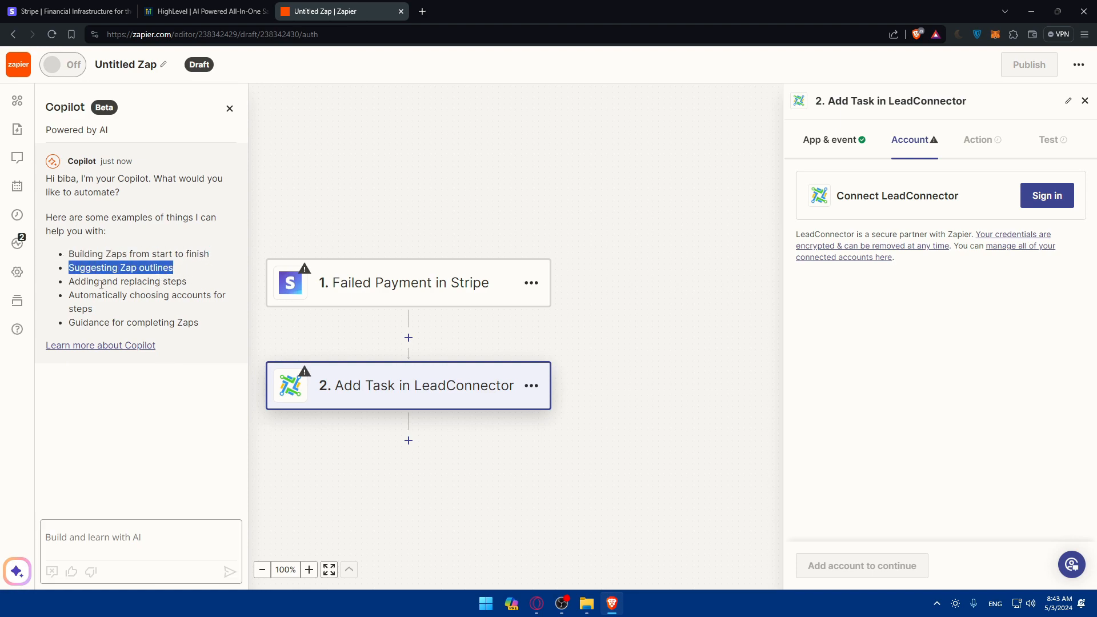
{"action": "left_click_drag", "start_coordinate": [64, 287], "coordinate": [191, 283]}
{"action": "left_click", "coordinate": [194, 284]}
{"action": "left_click_drag", "start_coordinate": [65, 295], "coordinate": [217, 327]}
{"action": "left_click", "coordinate": [123, 312]}
{"action": "left_click", "coordinate": [207, 325]}
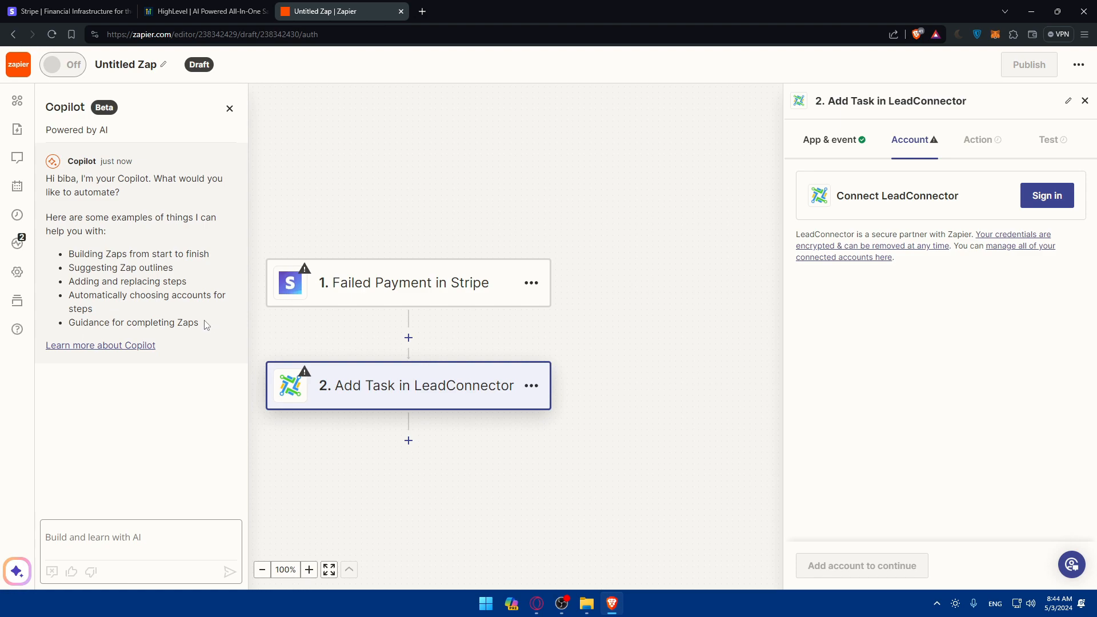
{"action": "left_click", "coordinate": [106, 534]}
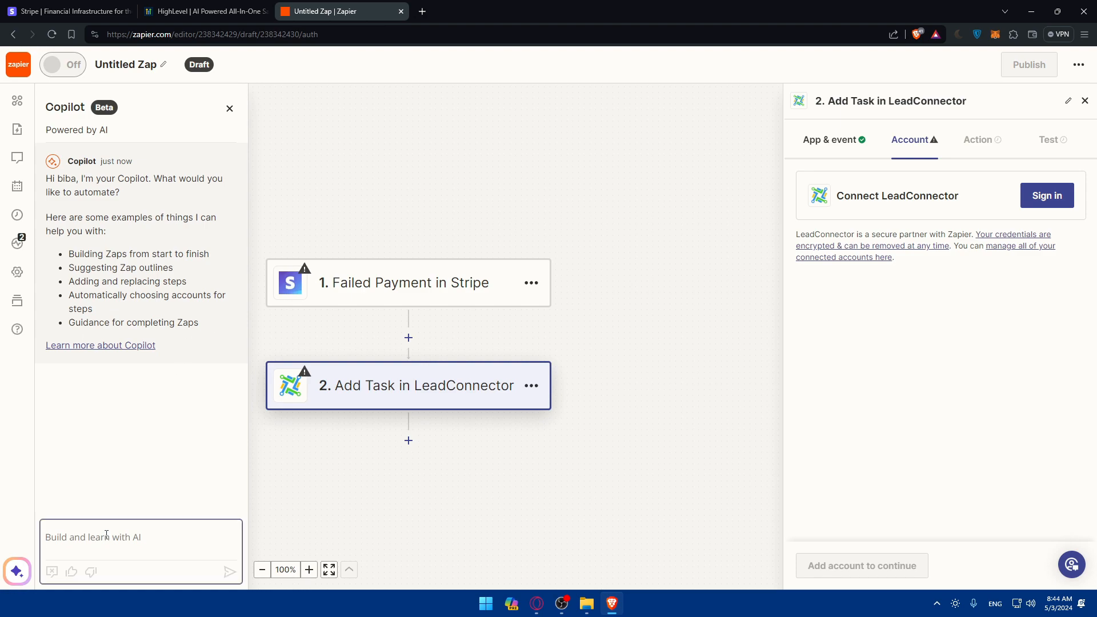
{"action": "left_click", "coordinate": [187, 407]}
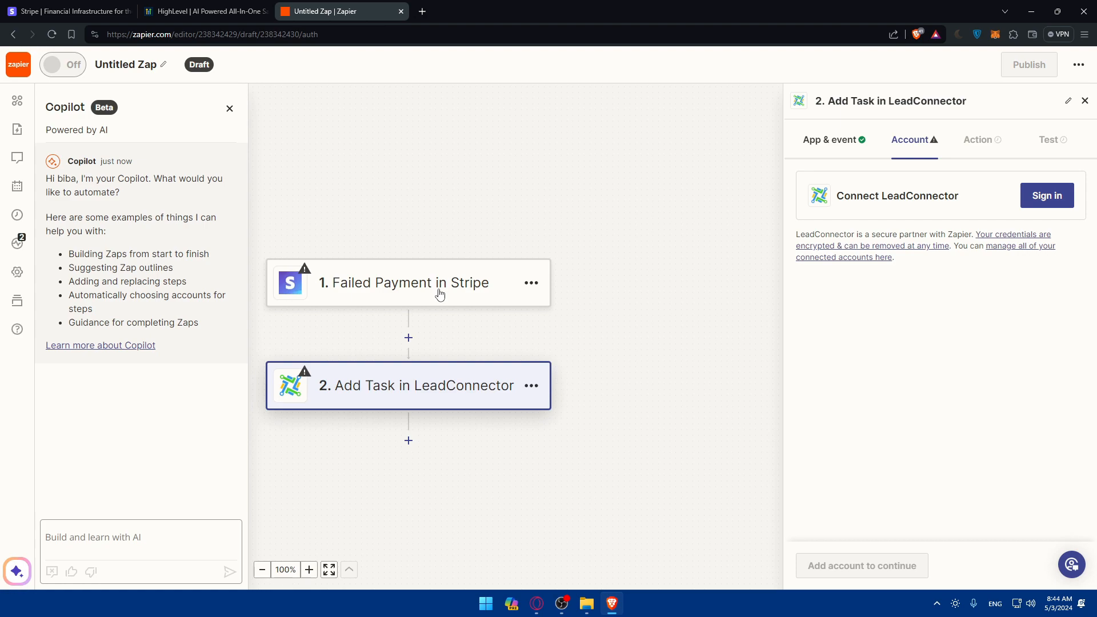
{"action": "scroll", "coordinate": [440, 294], "scroll_direction": "down", "scroll_amount": 2}
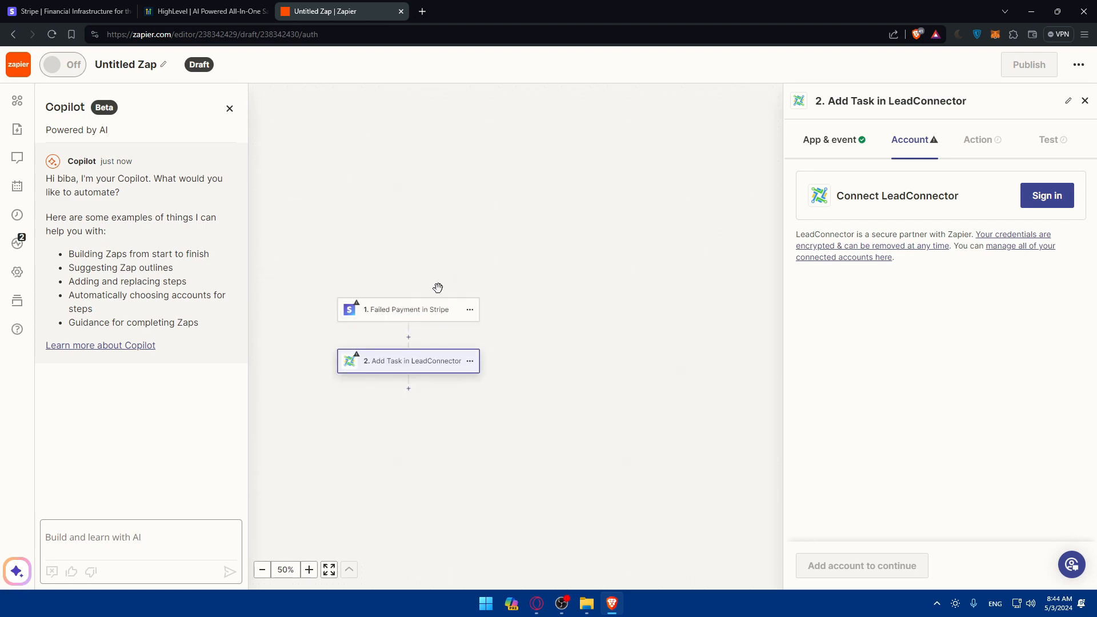
{"action": "left_click", "coordinate": [308, 569]}
{"action": "left_click", "coordinate": [308, 570]}
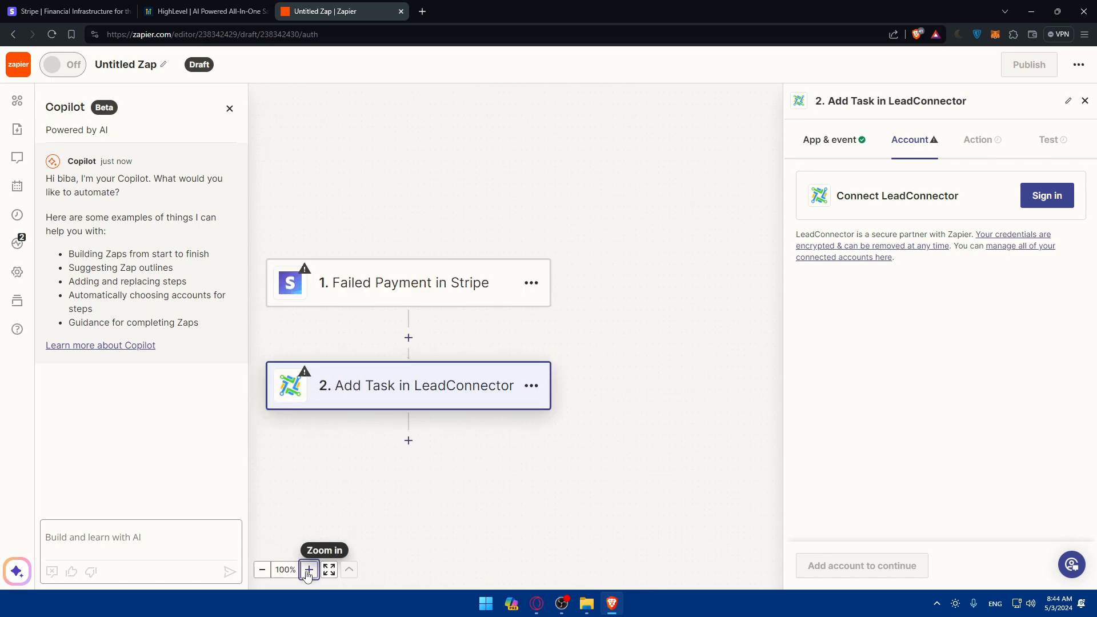
{"action": "left_click", "coordinate": [309, 570]}
{"action": "left_click_drag", "start_coordinate": [415, 350], "coordinate": [547, 323]}
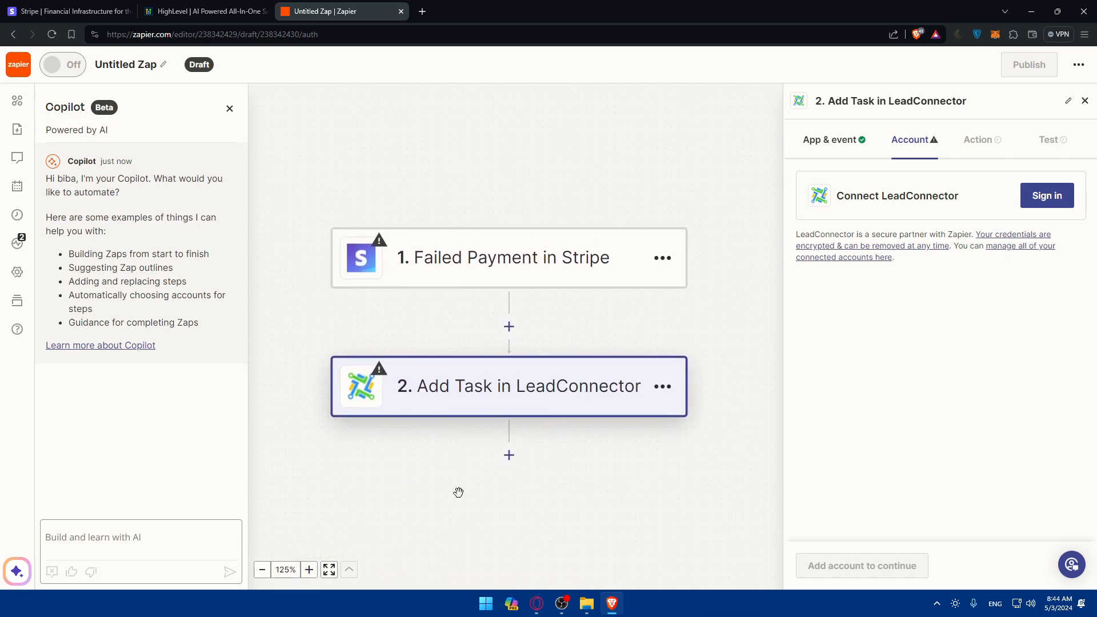
{"action": "left_click", "coordinate": [309, 569]}
{"action": "left_click", "coordinate": [309, 569]}
{"action": "left_click", "coordinate": [308, 569]}
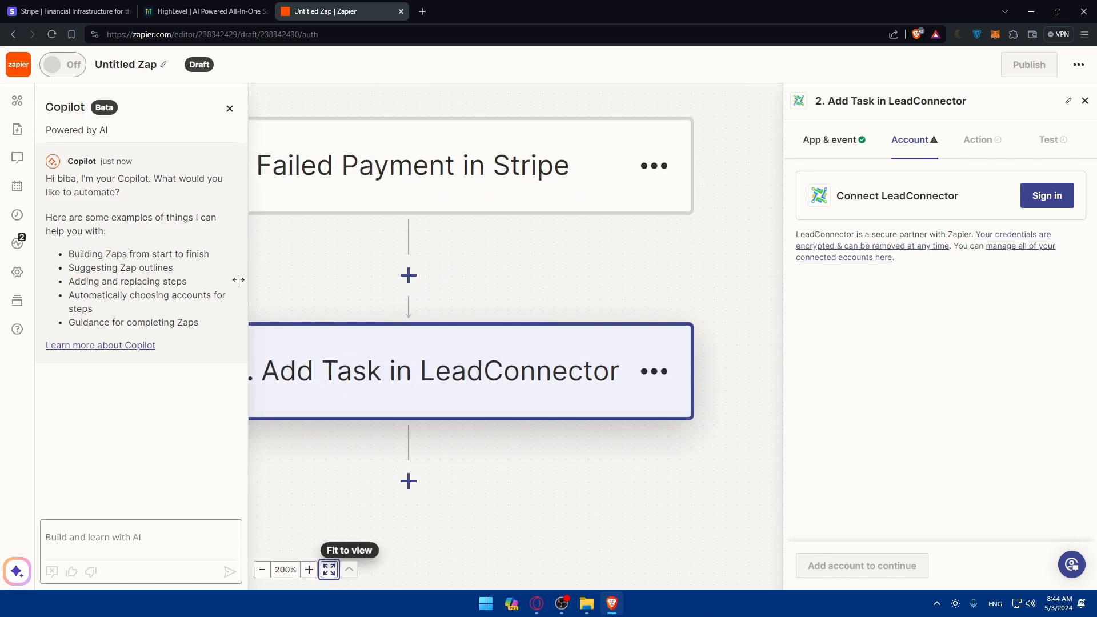
- Close Copilot and review the app and event settings of the LeadConnector action and the Stripe trigger, including the available trigger events
{"action": "left_click", "coordinate": [229, 108]}
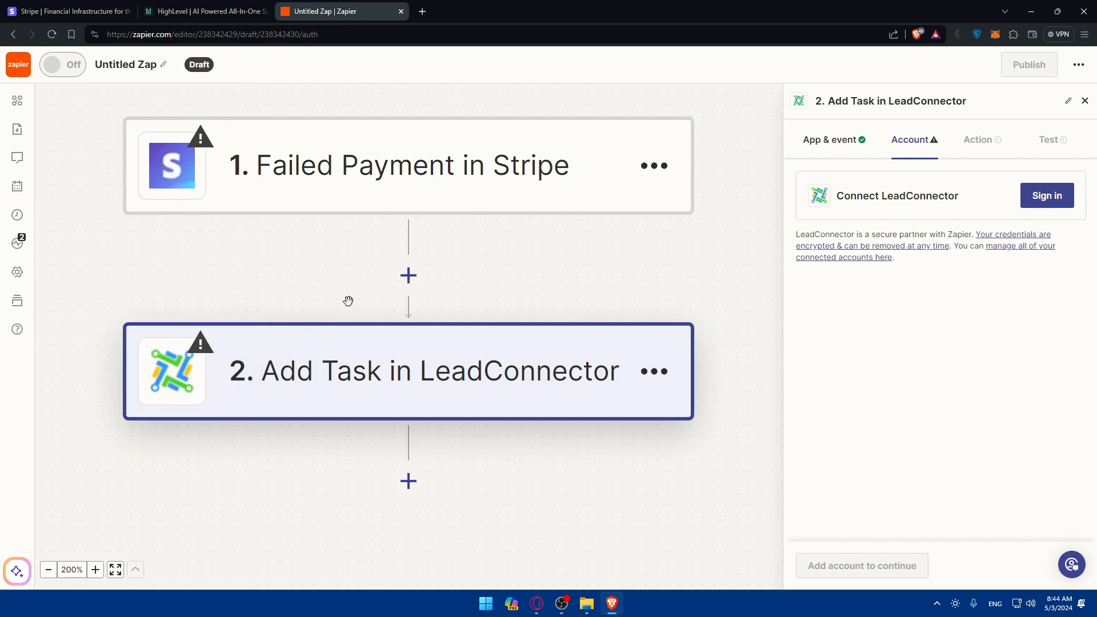
{"action": "scroll", "coordinate": [374, 270], "scroll_direction": "down", "scroll_amount": 1}
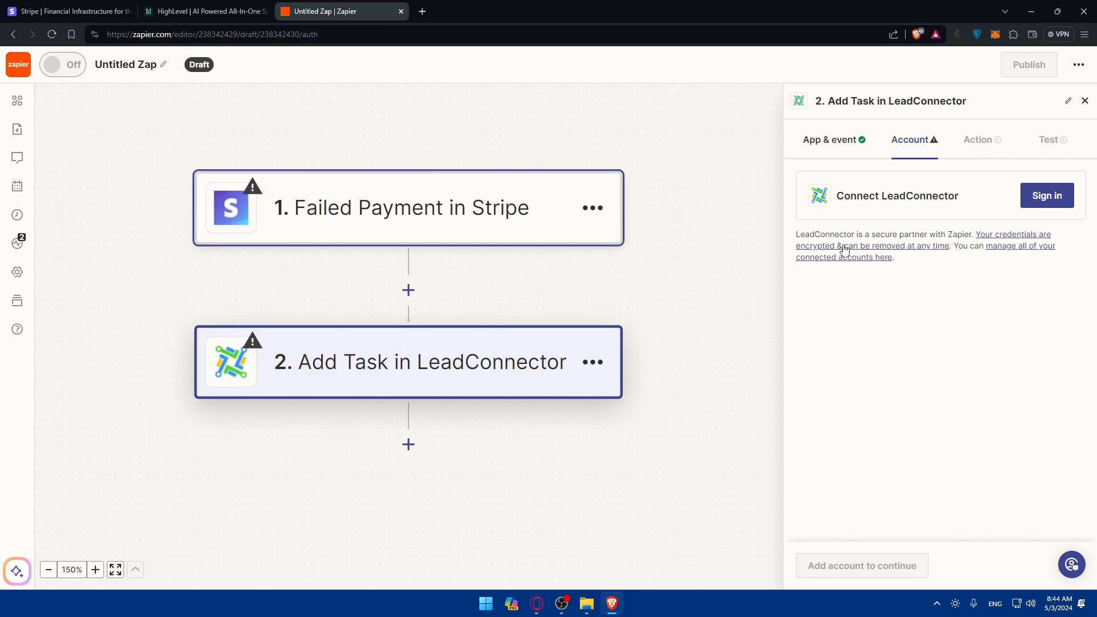
{"action": "left_click", "coordinate": [844, 147]}
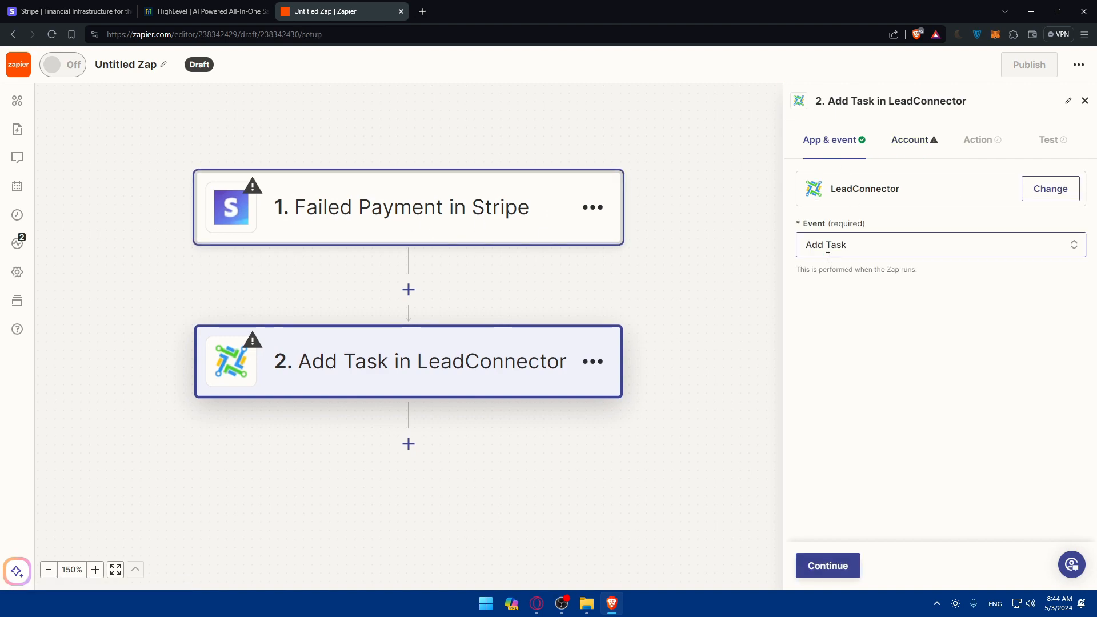
{"action": "left_click", "coordinate": [410, 220]}
{"action": "left_click", "coordinate": [844, 140]}
{"action": "left_click", "coordinate": [872, 244]}
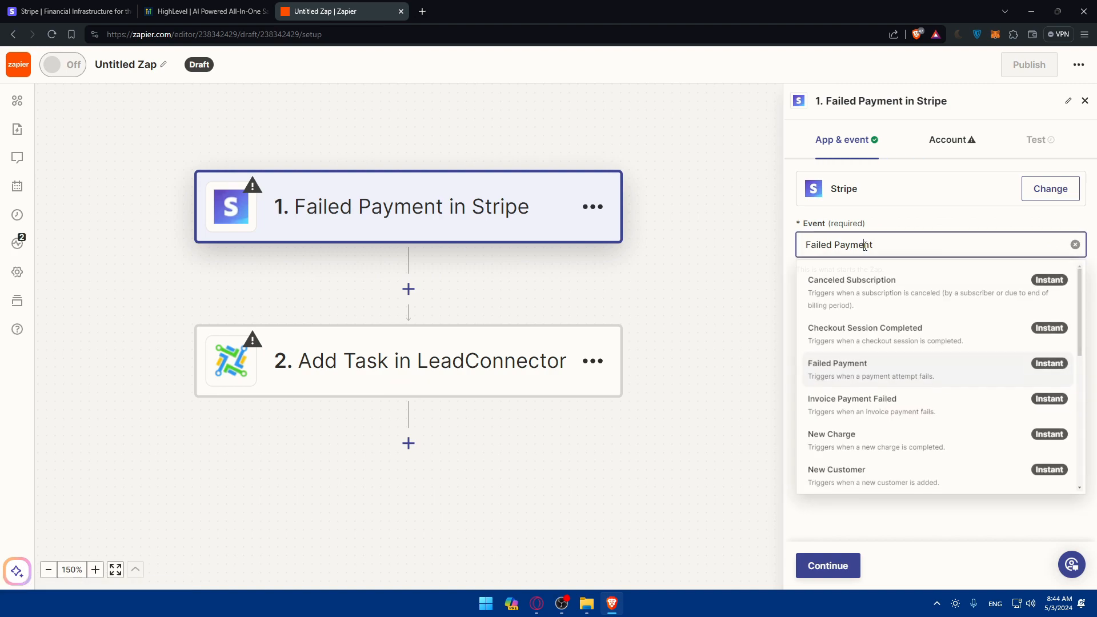
{"action": "left_click", "coordinate": [448, 349]}
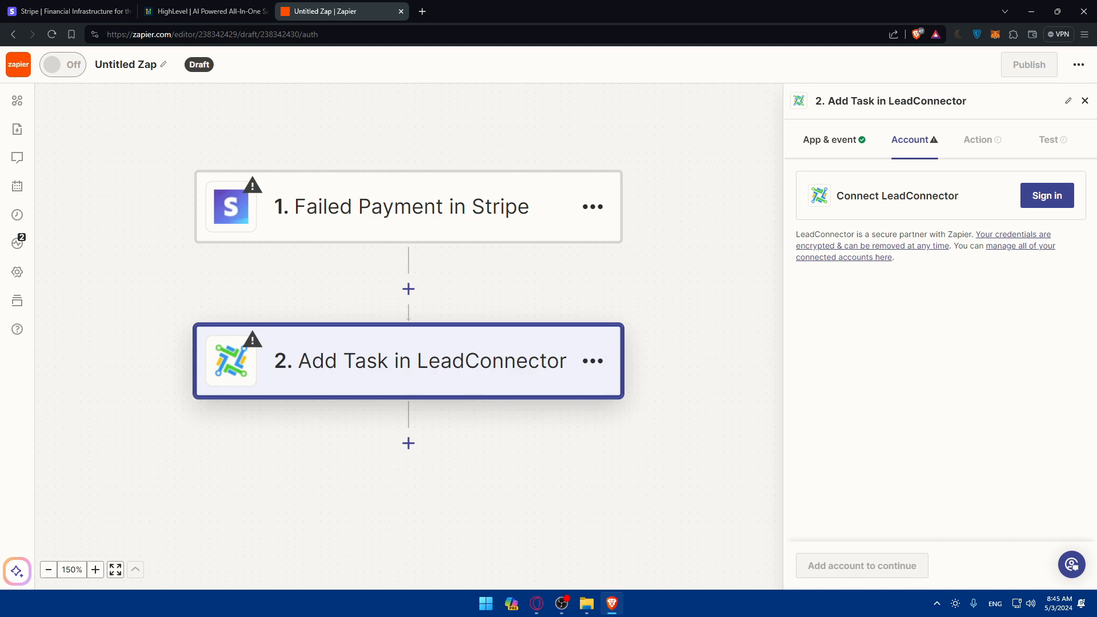
{"action": "key", "text": "ctrl+minus"}
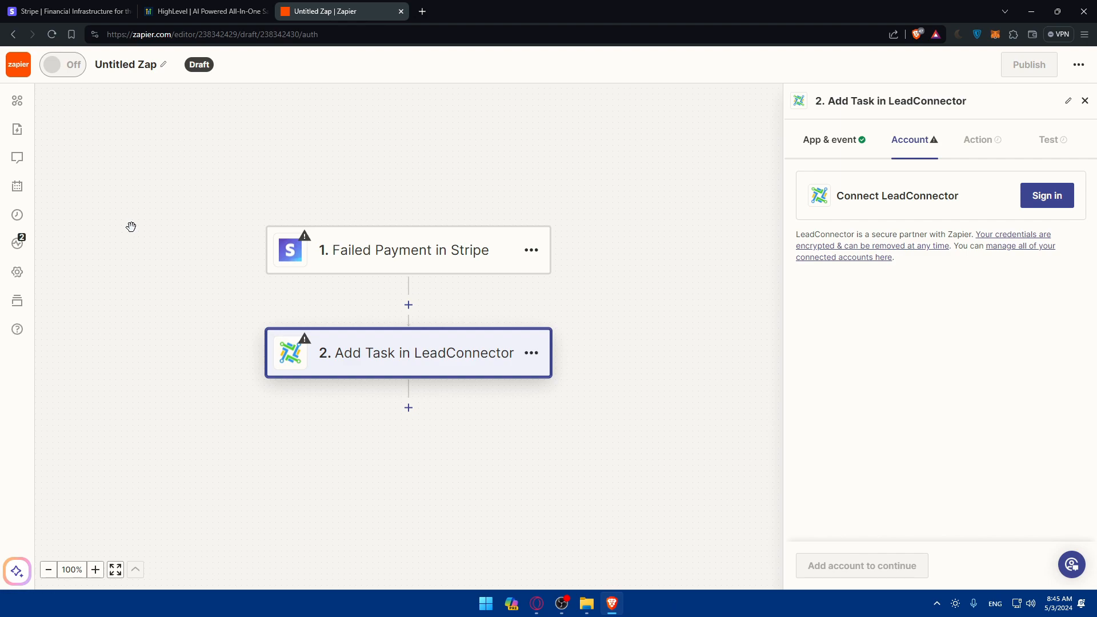